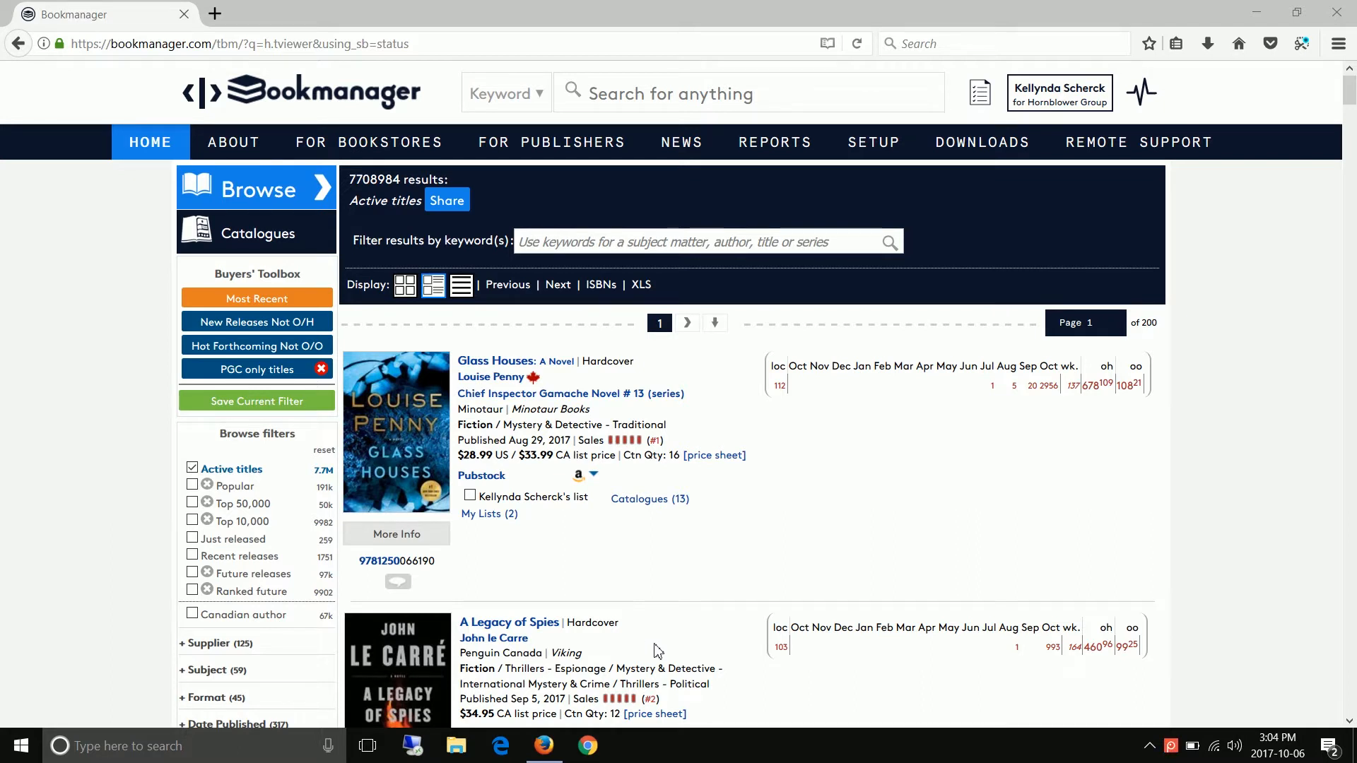
- Show the sales and on-hand details for Glass Houses, and filter the active titles to Hornblower Group under Sales Marketing
{"action": "left_click", "coordinate": [993, 387]}
{"action": "scroll", "coordinate": [964, 461], "scroll_direction": "down", "scroll_amount": 3}
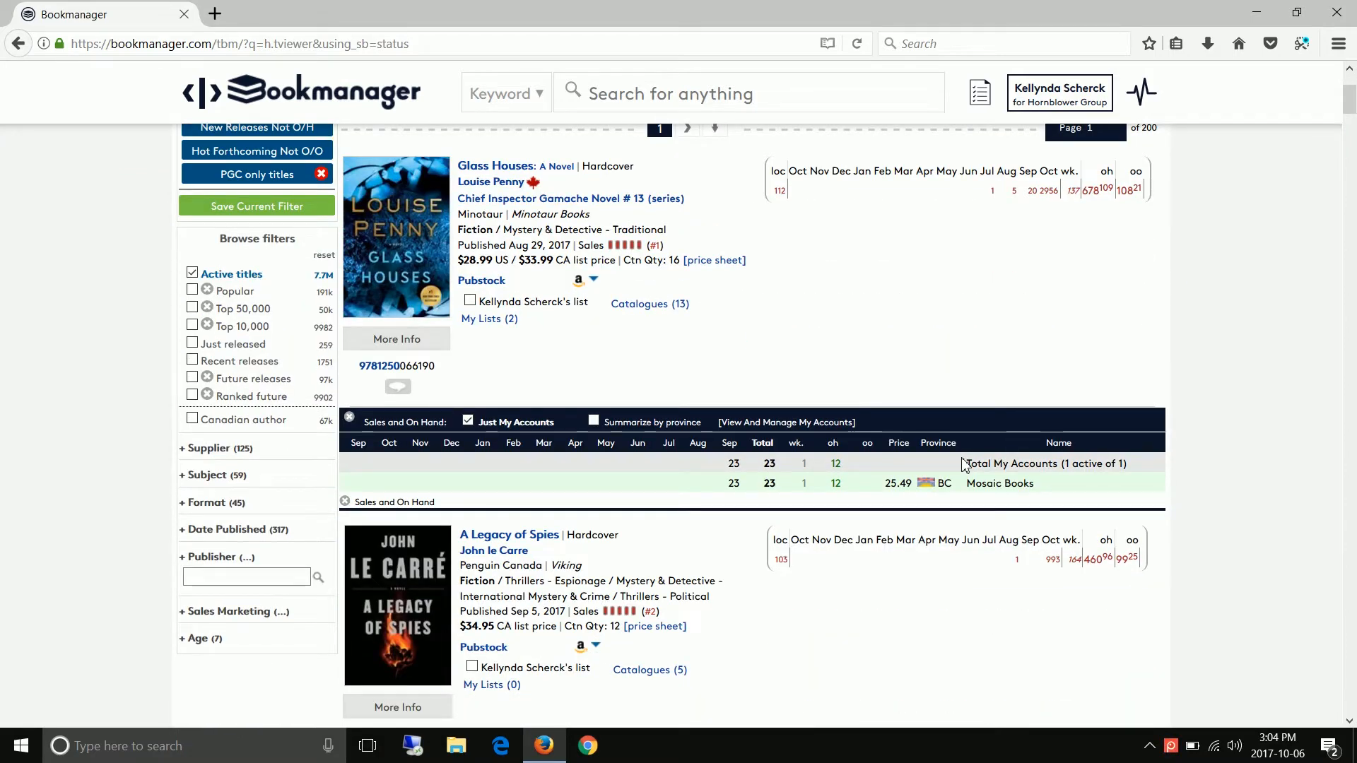
{"action": "left_click", "coordinate": [179, 609]}
{"action": "scroll", "coordinate": [181, 614], "scroll_direction": "down", "scroll_amount": 2}
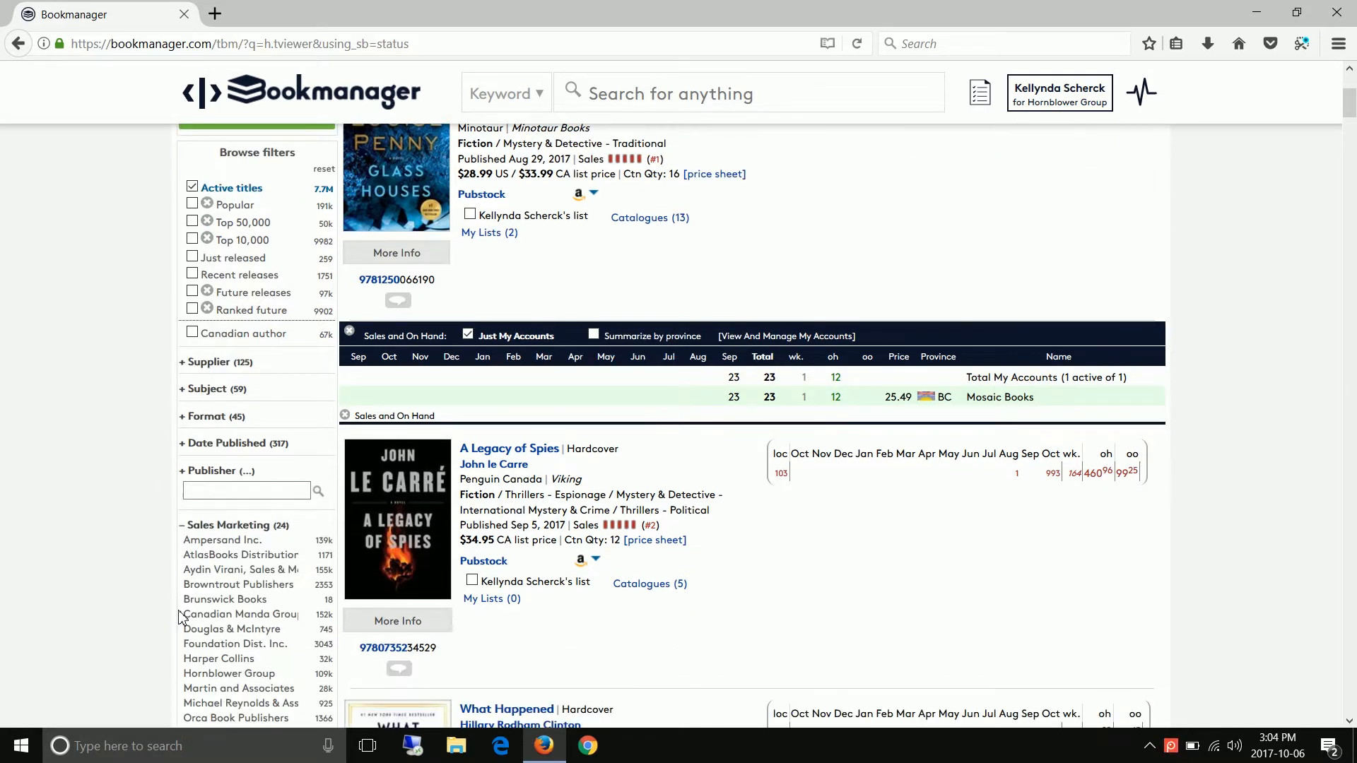
{"action": "left_click", "coordinate": [198, 664]}
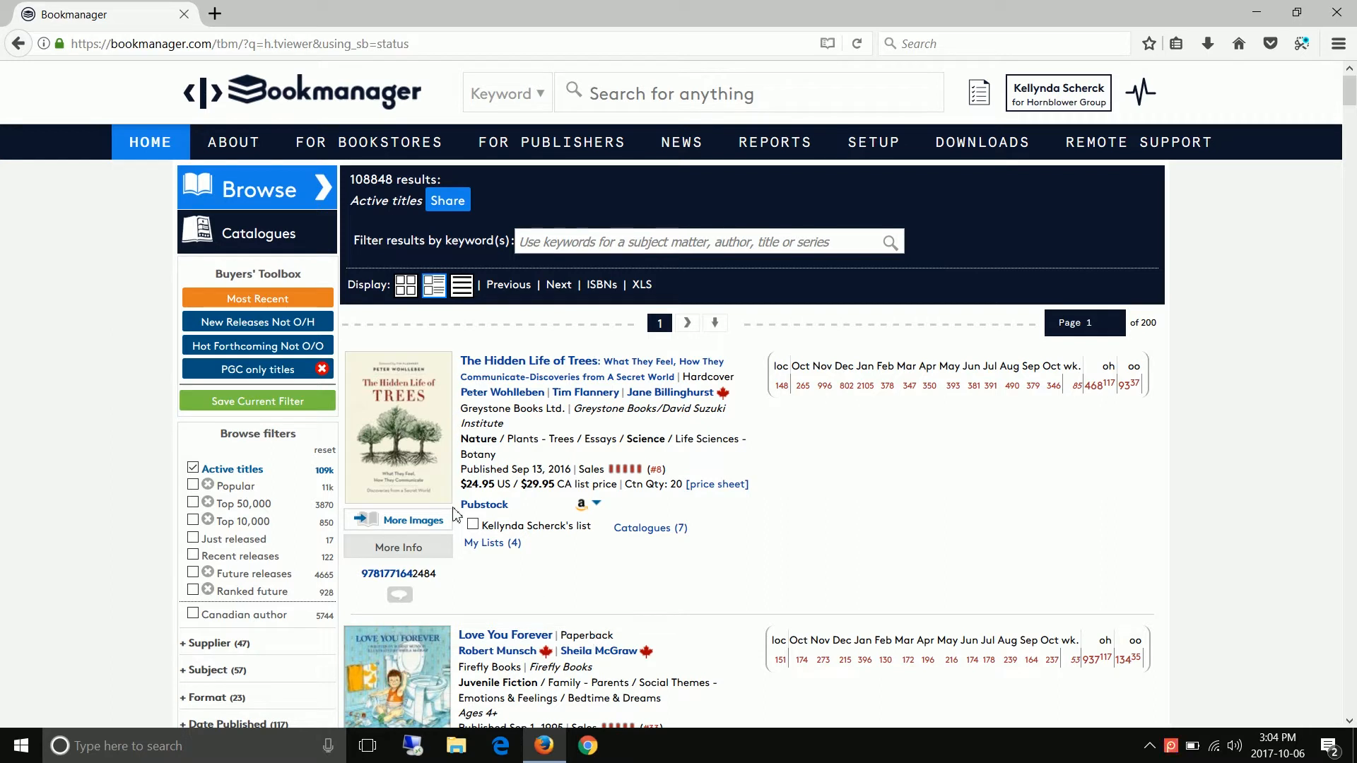
- View the My Accounts page, and open the My Publishers page with the publishers represented by Hornblower Group
{"action": "mouse_move", "coordinate": [148, 145]}
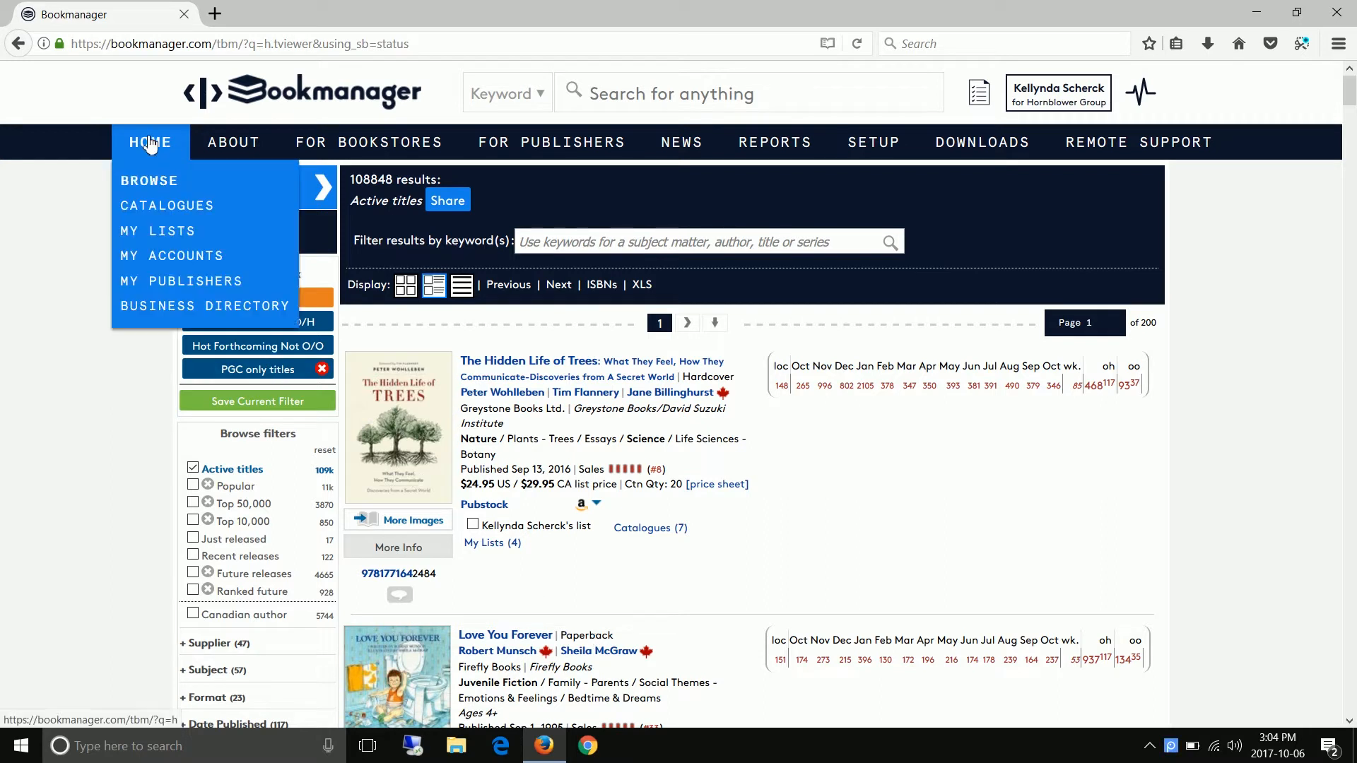
{"action": "left_click", "coordinate": [149, 258]}
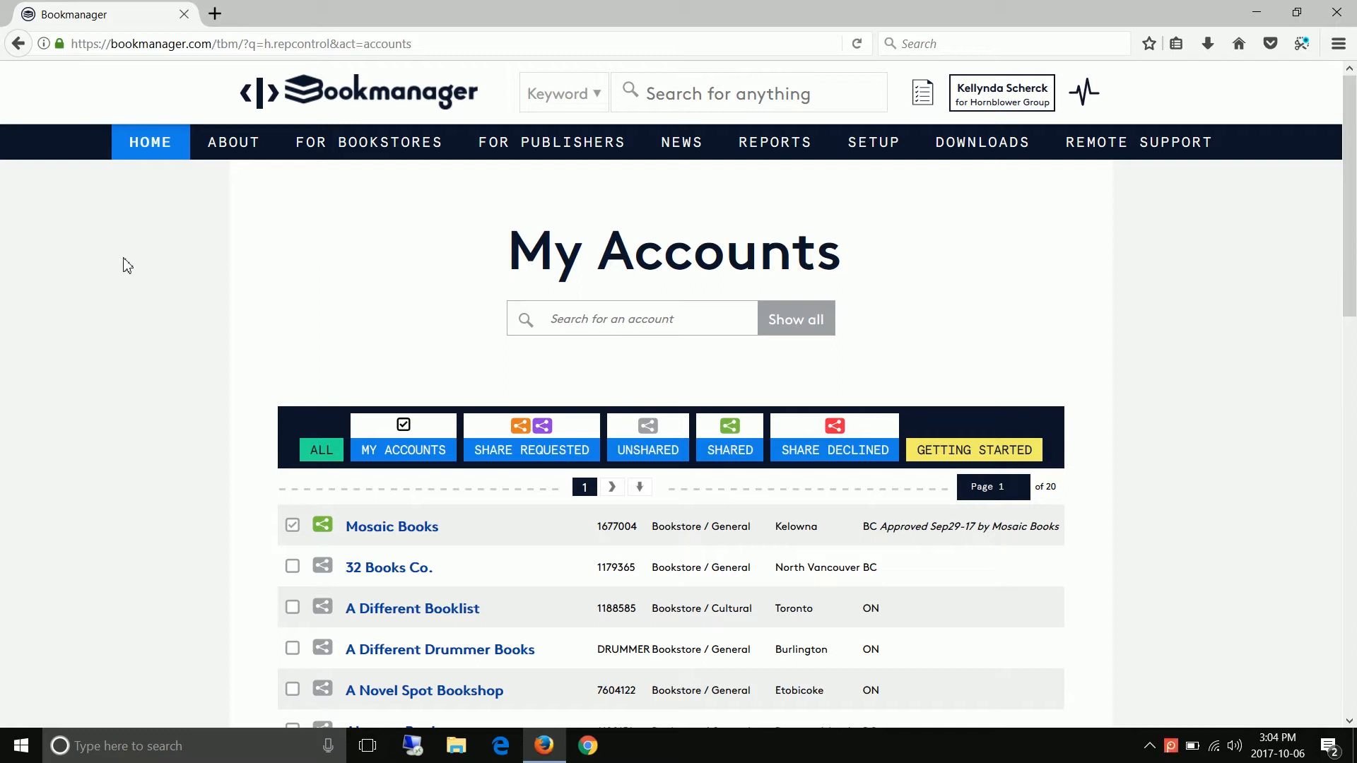
{"action": "mouse_move", "coordinate": [156, 152]}
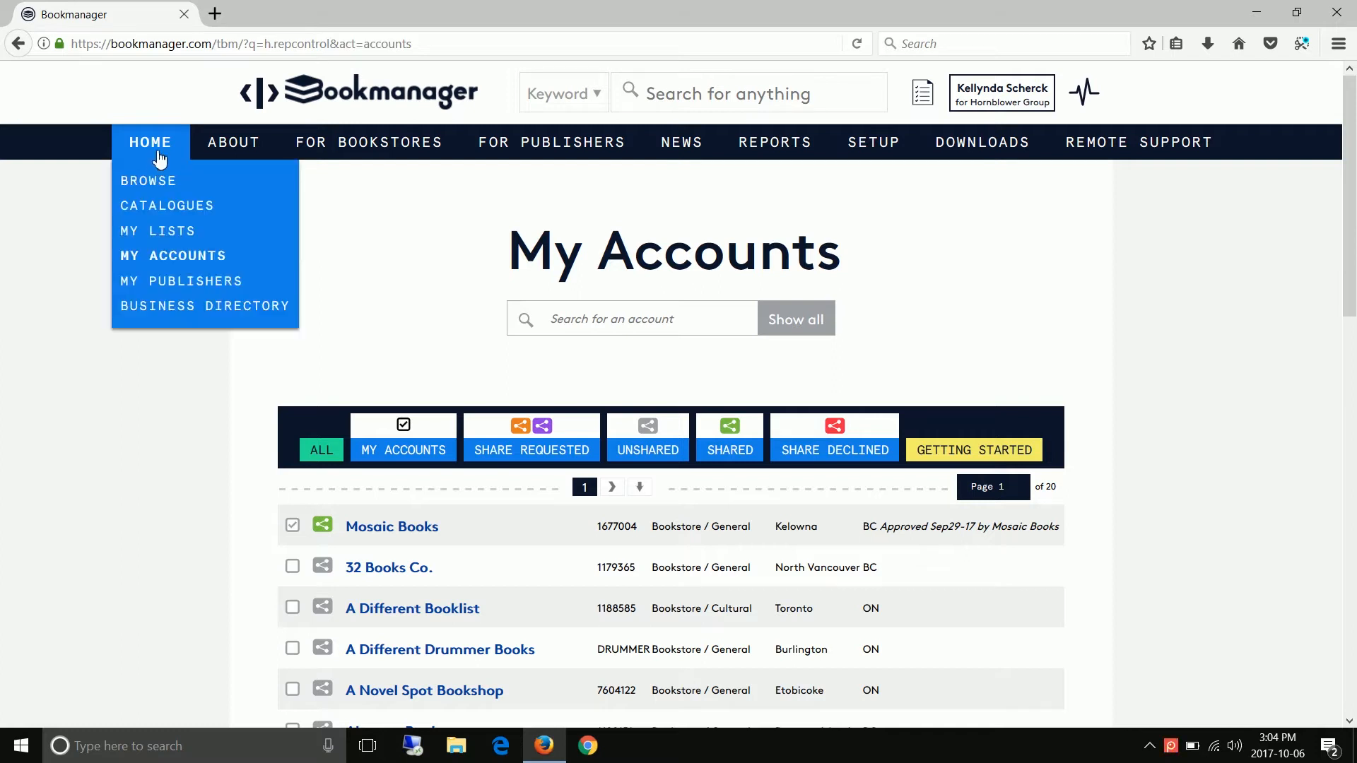
{"action": "left_click", "coordinate": [151, 282]}
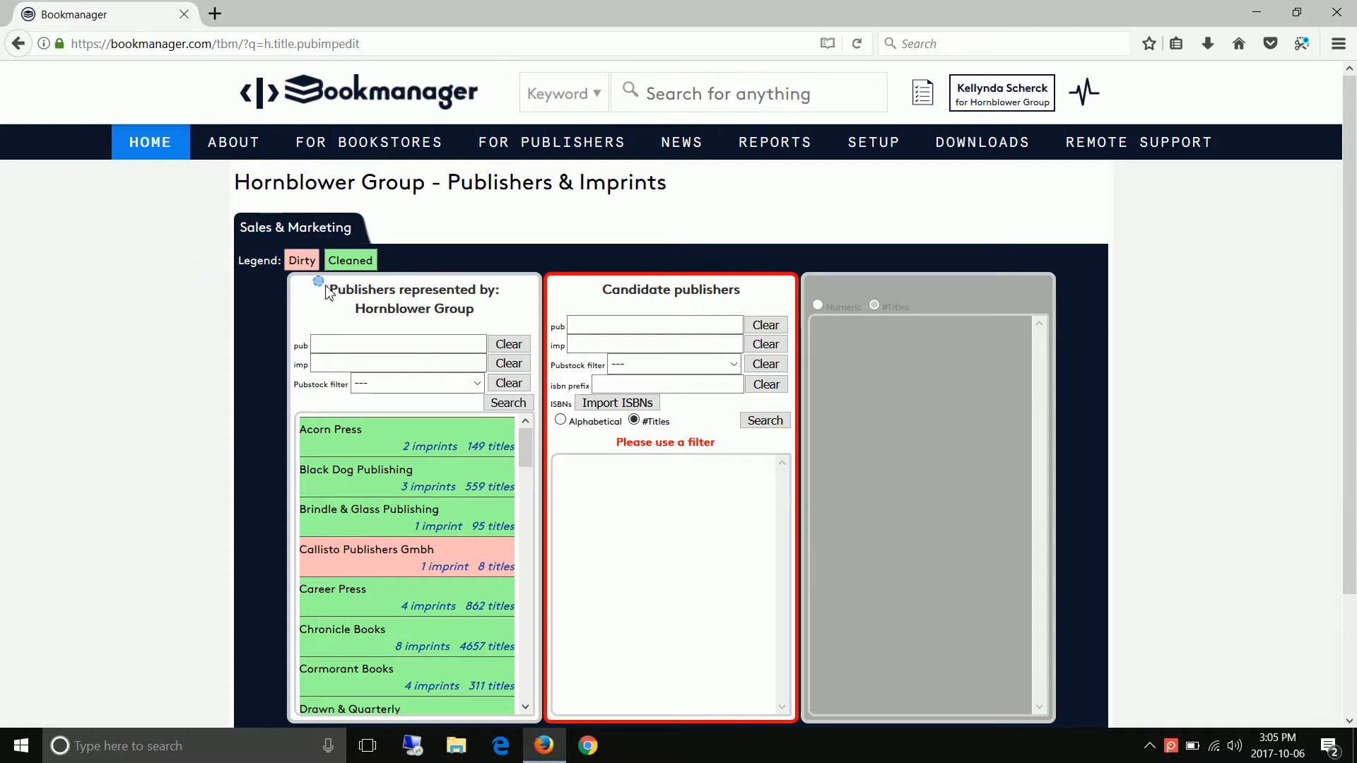
{"action": "left_click_drag", "start_coordinate": [327, 291], "coordinate": [473, 310]}
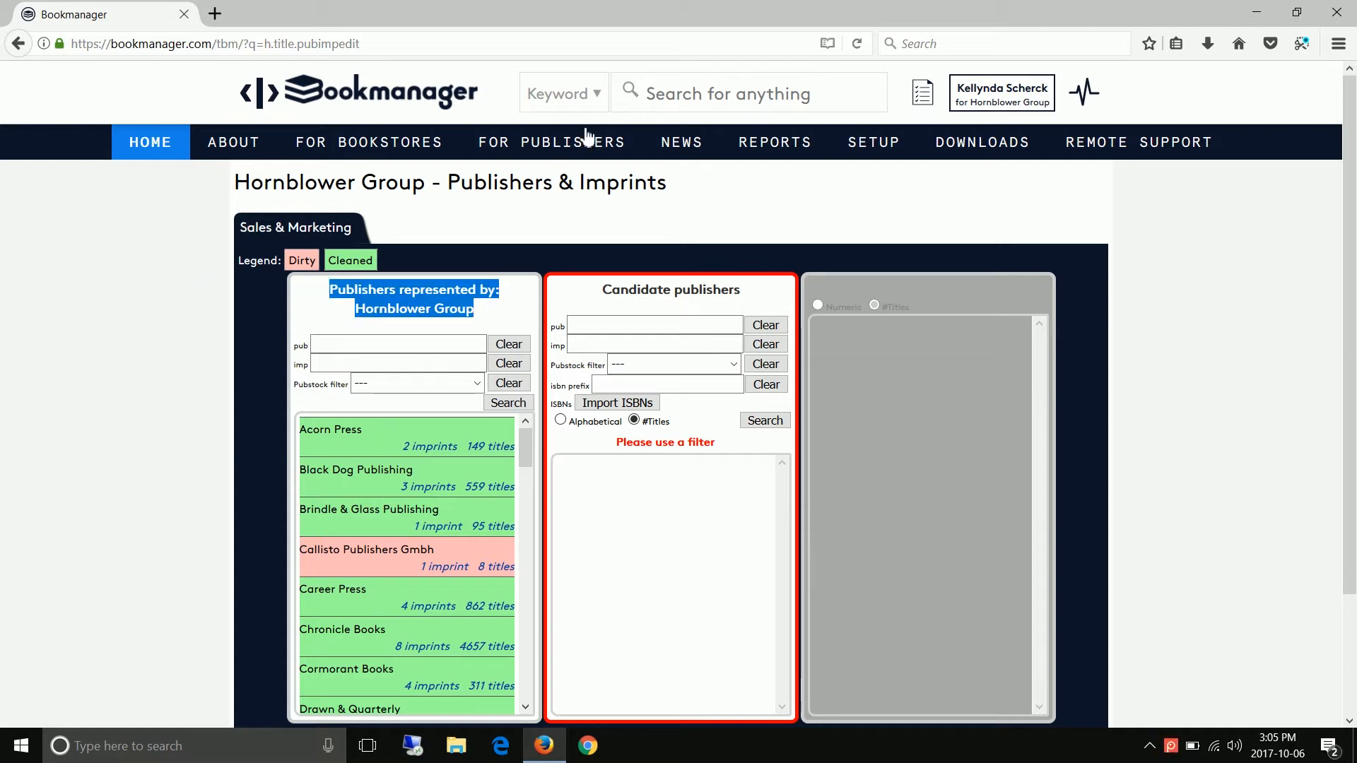
- Run a site-wide keyword search for "THE GOAL IS O ACCURATELY MAINTAIN THIS LIST!" and highlight the searched phrase
{"action": "left_click", "coordinate": [661, 94]}
{"action": "key", "text": "ctrl+v"}
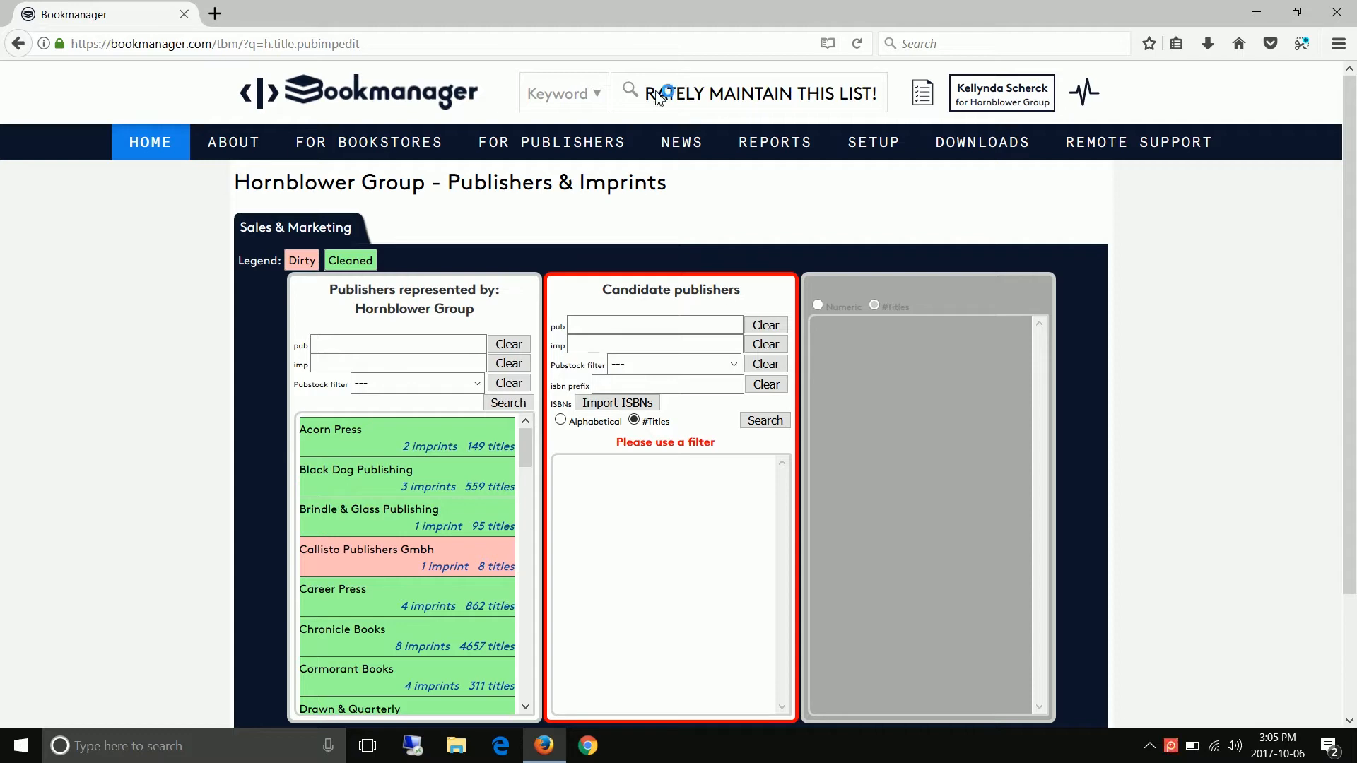
{"action": "key", "text": "Return"}
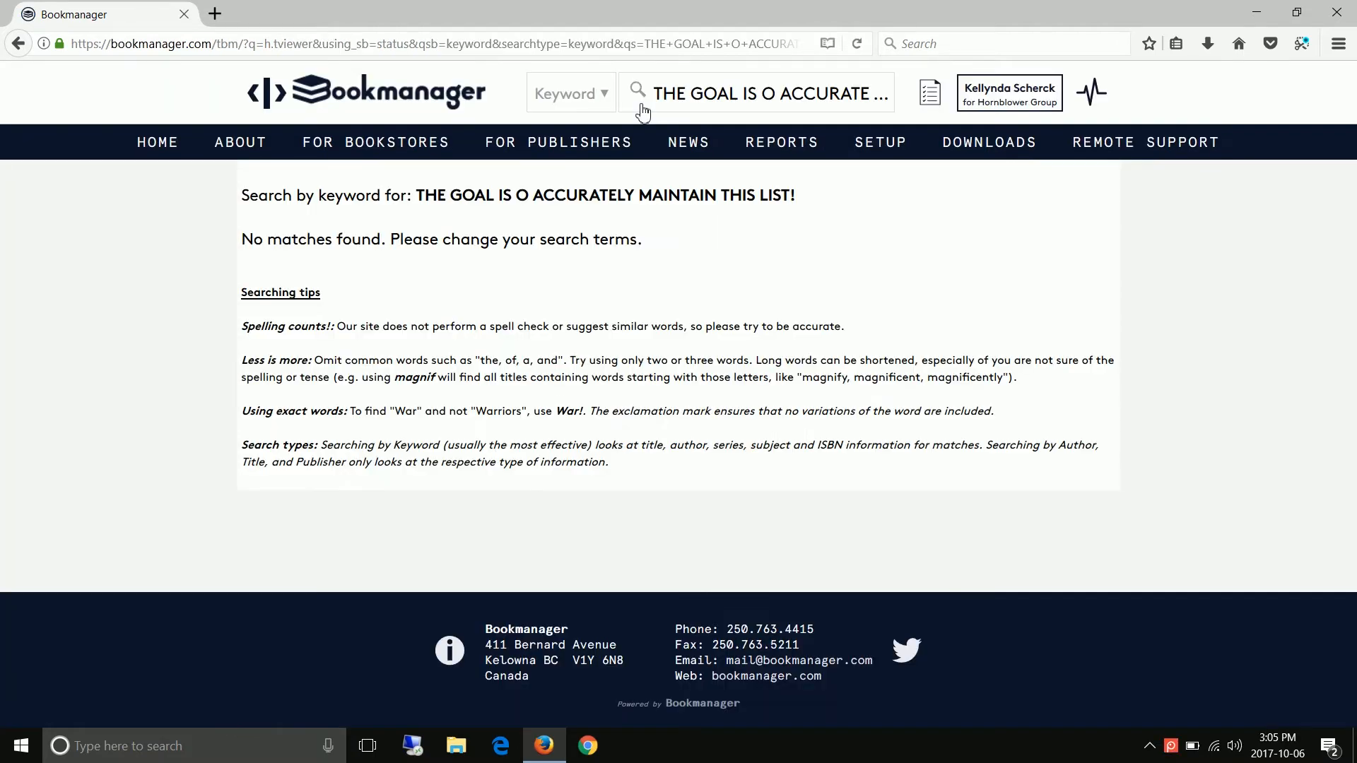
{"action": "left_click_drag", "start_coordinate": [416, 195], "coordinate": [813, 203]}
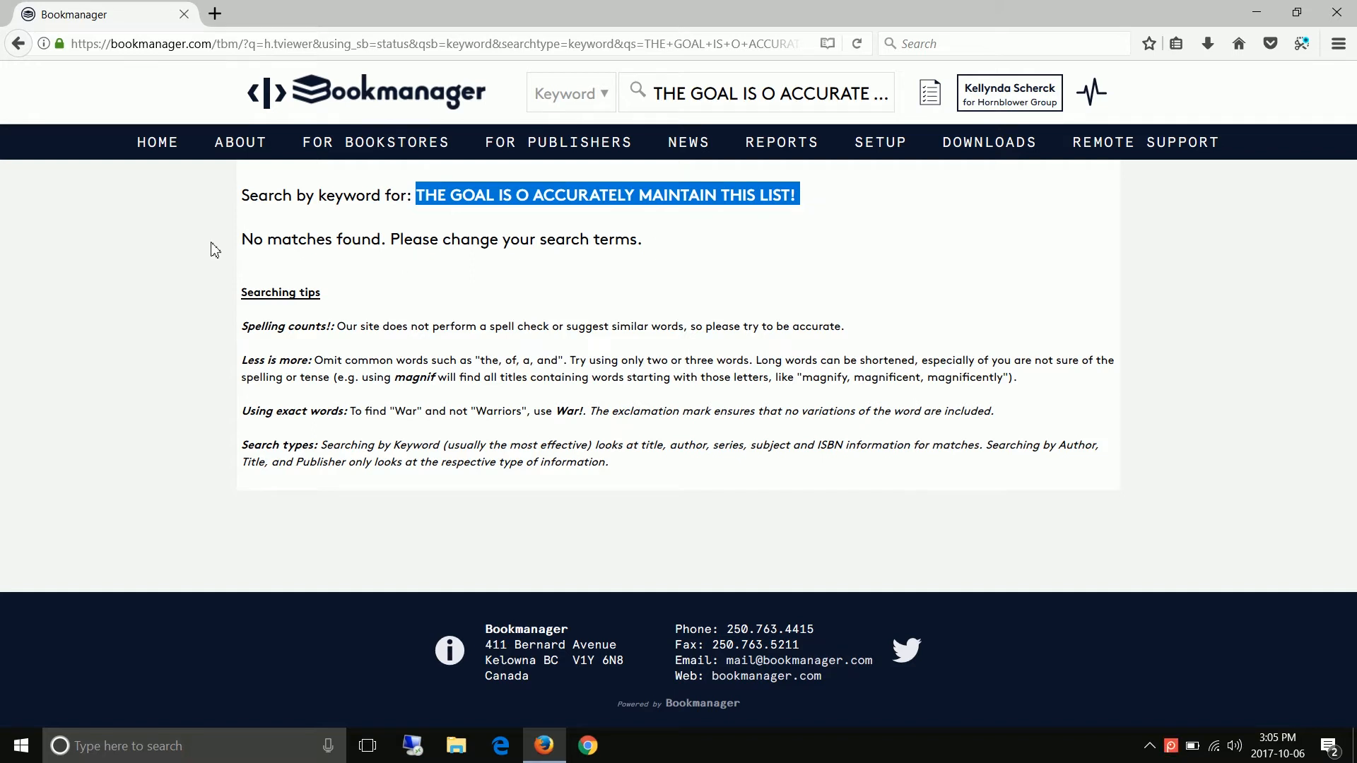
- Reopen the My Publishers page and search the candidate publishers by publisher name for ALL PUBLISHERS
{"action": "mouse_move", "coordinate": [157, 142]}
{"action": "left_click", "coordinate": [164, 283]}
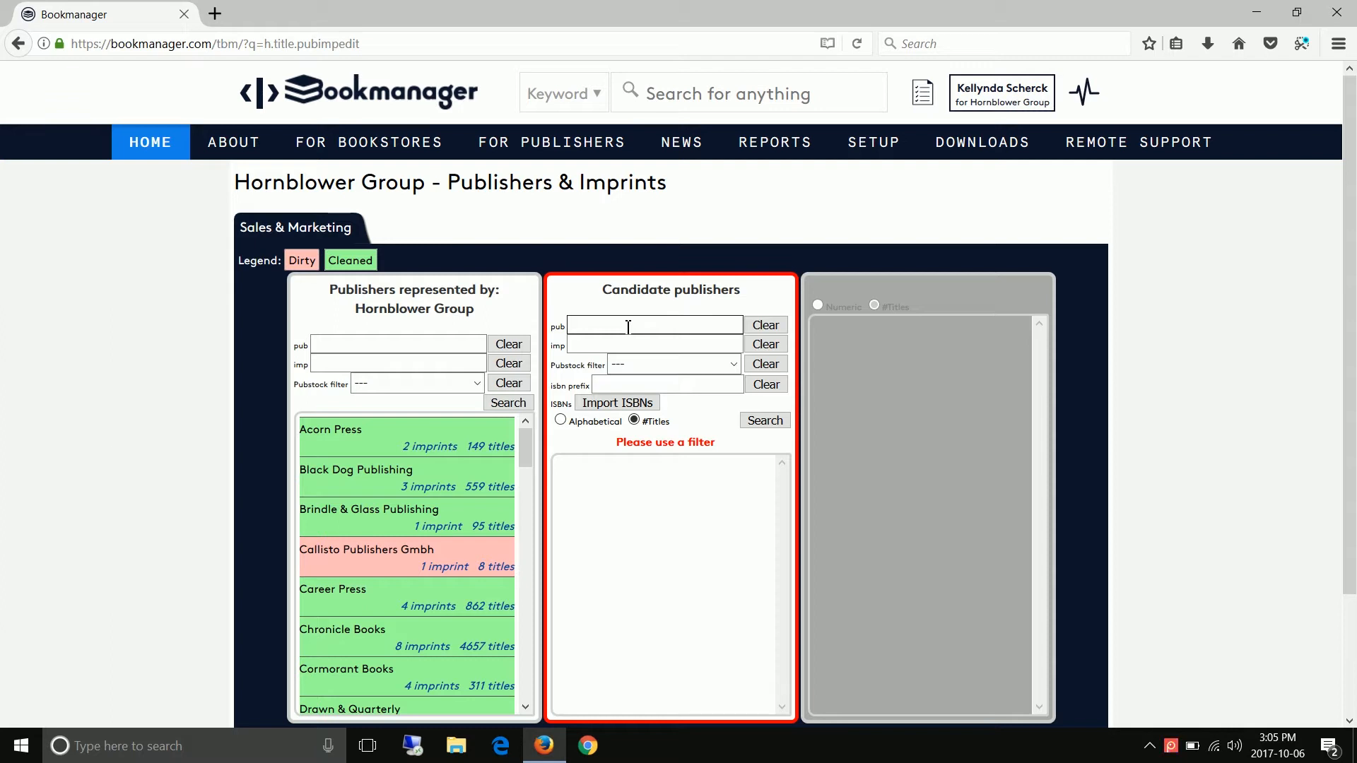
{"action": "type", "text": "L PUBLISHERS"}
{"action": "key", "text": "Return"}
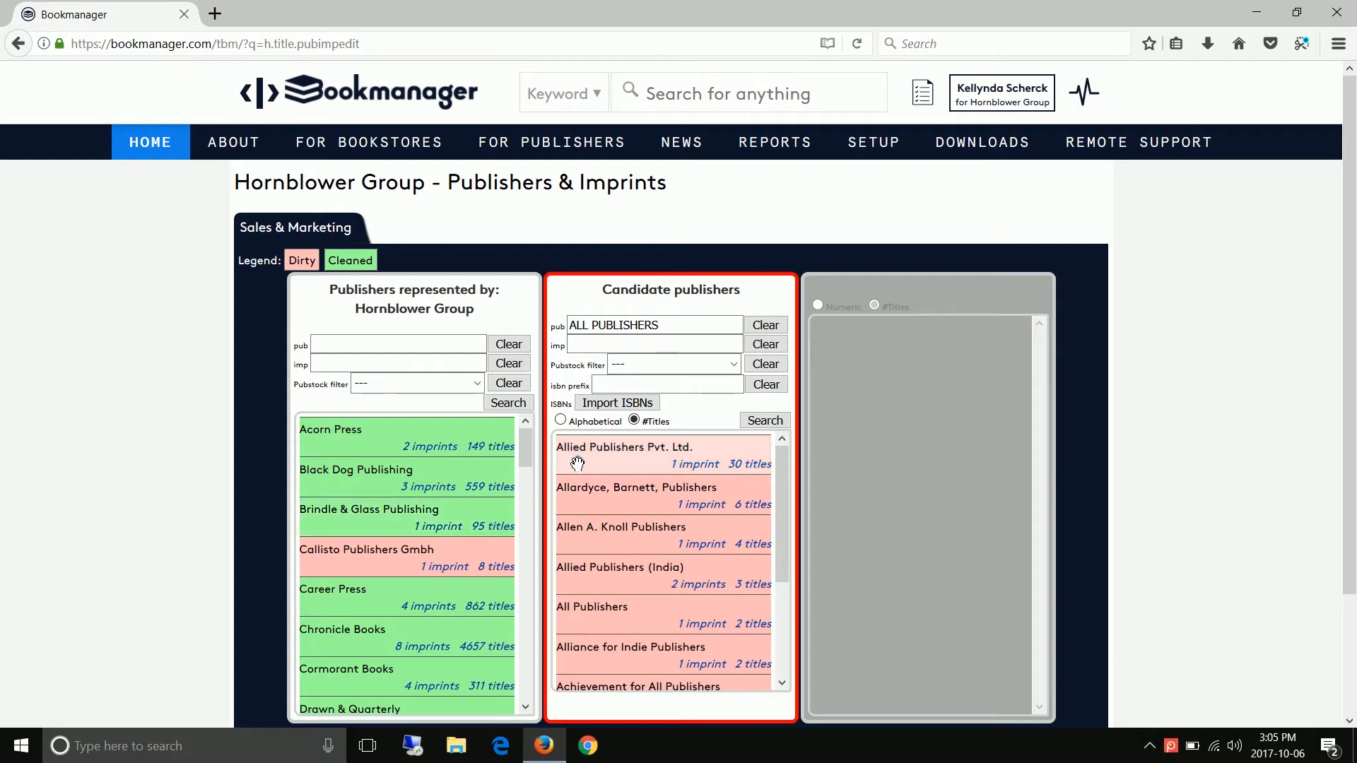
{"action": "left_click_drag", "start_coordinate": [578, 463], "coordinate": [642, 516]}
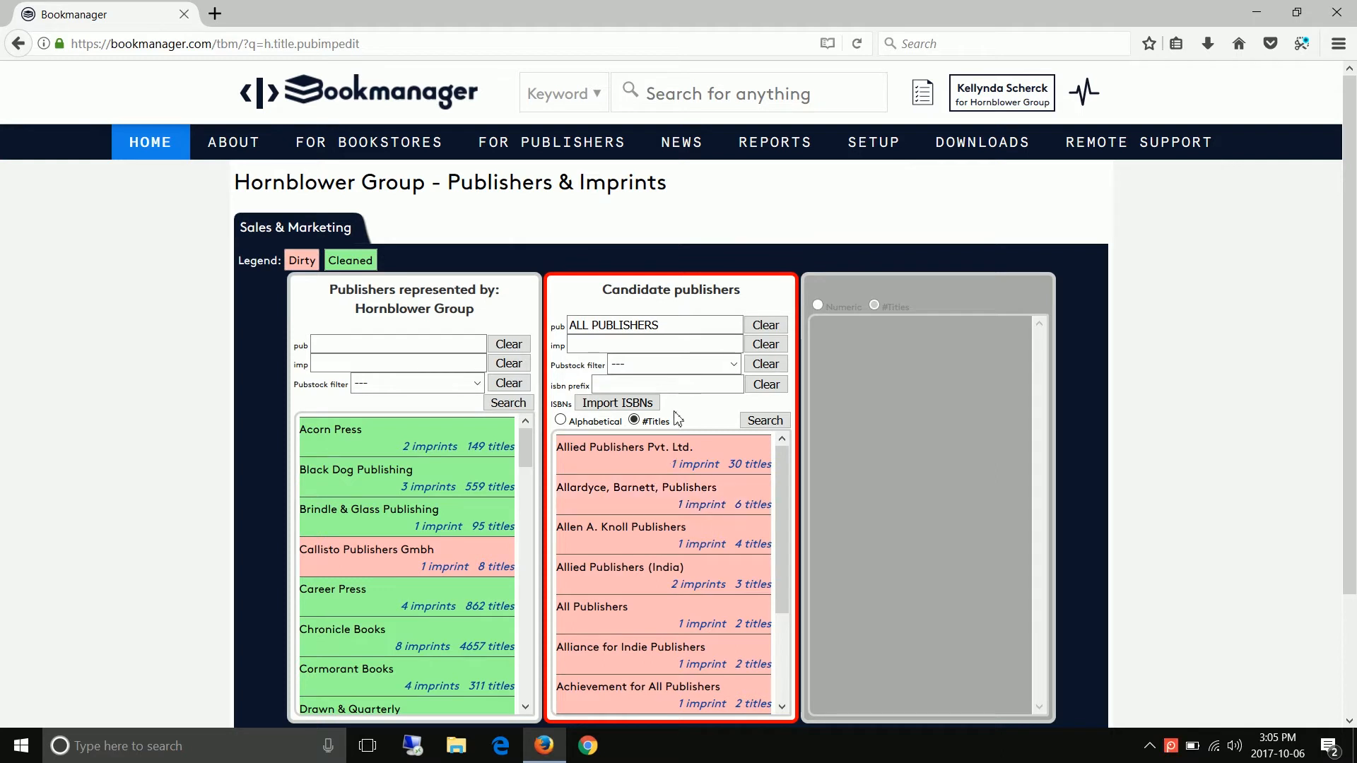
- Replace the publisher name filter for the candidate publishers with FIREFLY
{"action": "triple_click", "coordinate": [665, 323]}
{"action": "type", "text": "F"}
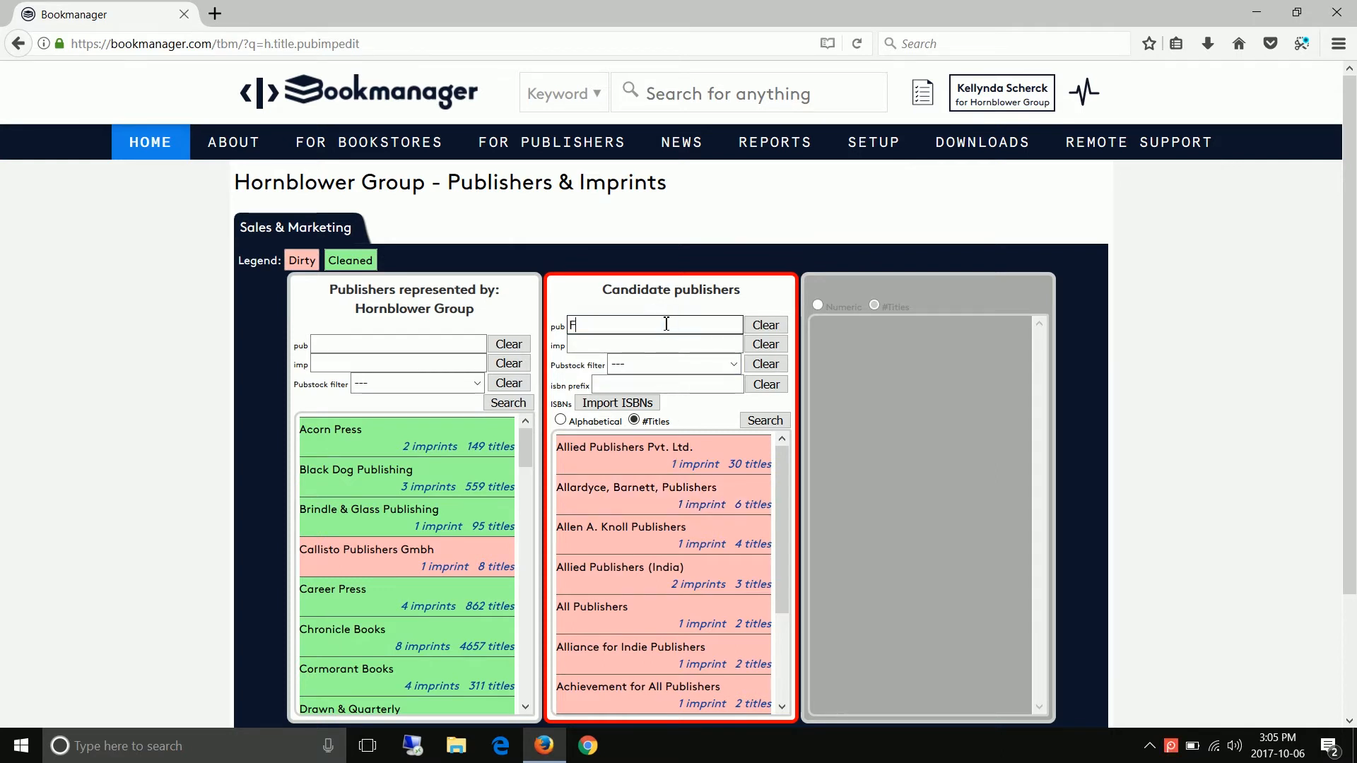
{"action": "type", "text": "IREFLY"}
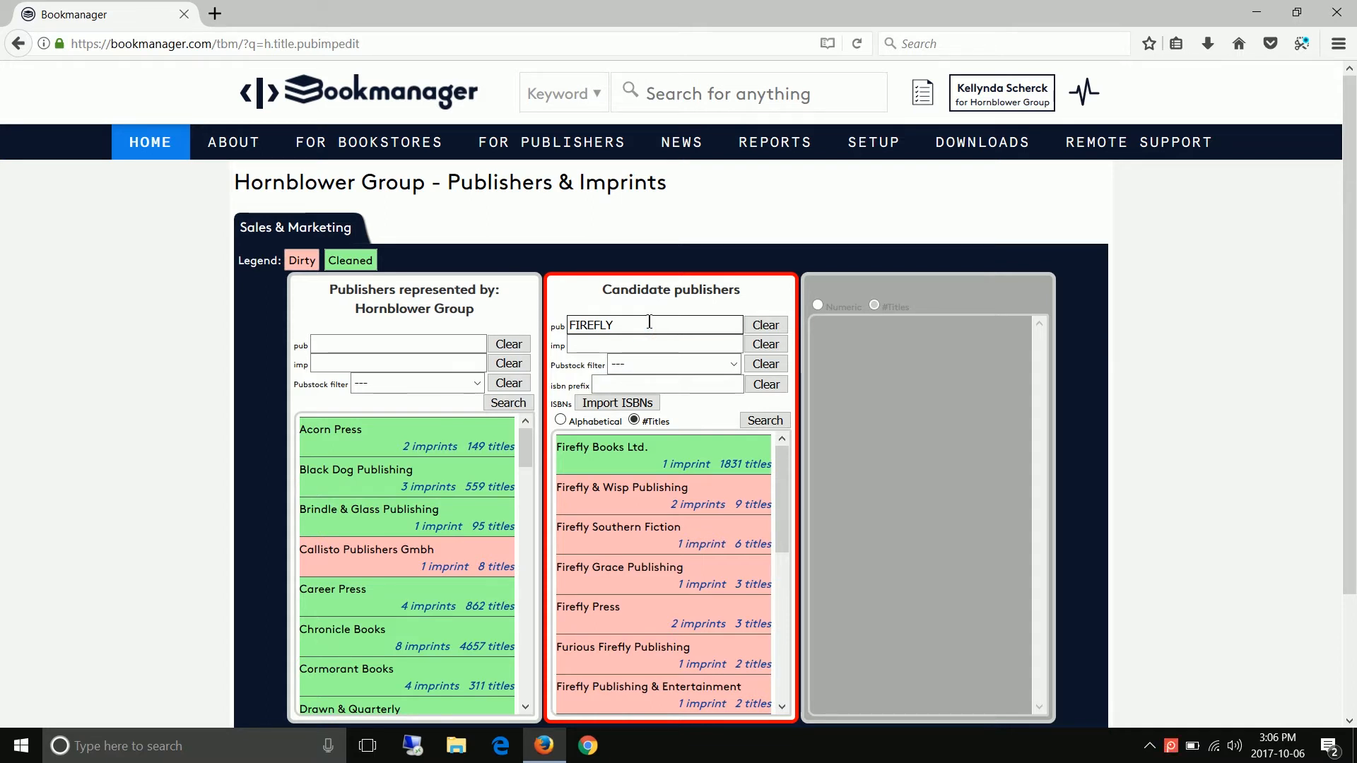
- Narrow the candidate publisher name filter to FIREFLY BOOKS, and shorten it back to FIREFLY
{"action": "type", "text": "OKS"}
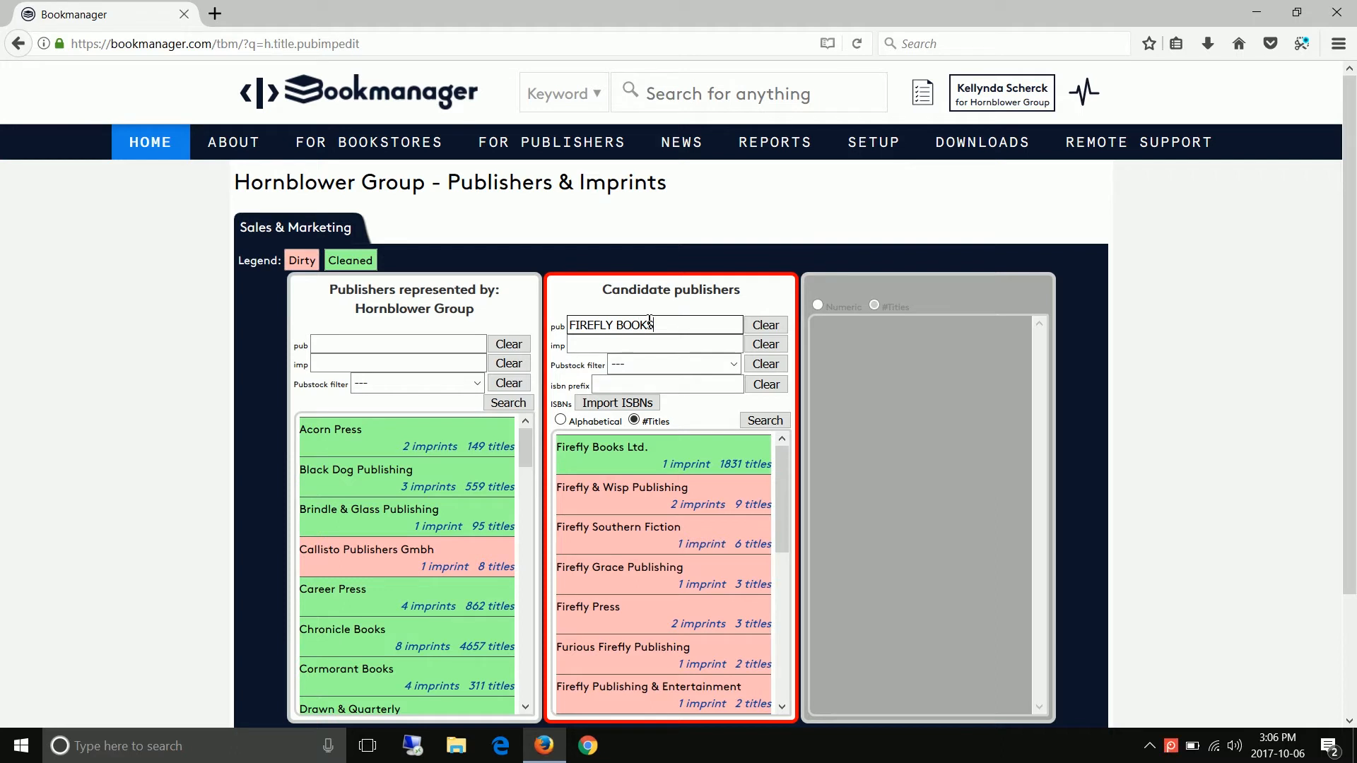
{"action": "key", "text": "Return"}
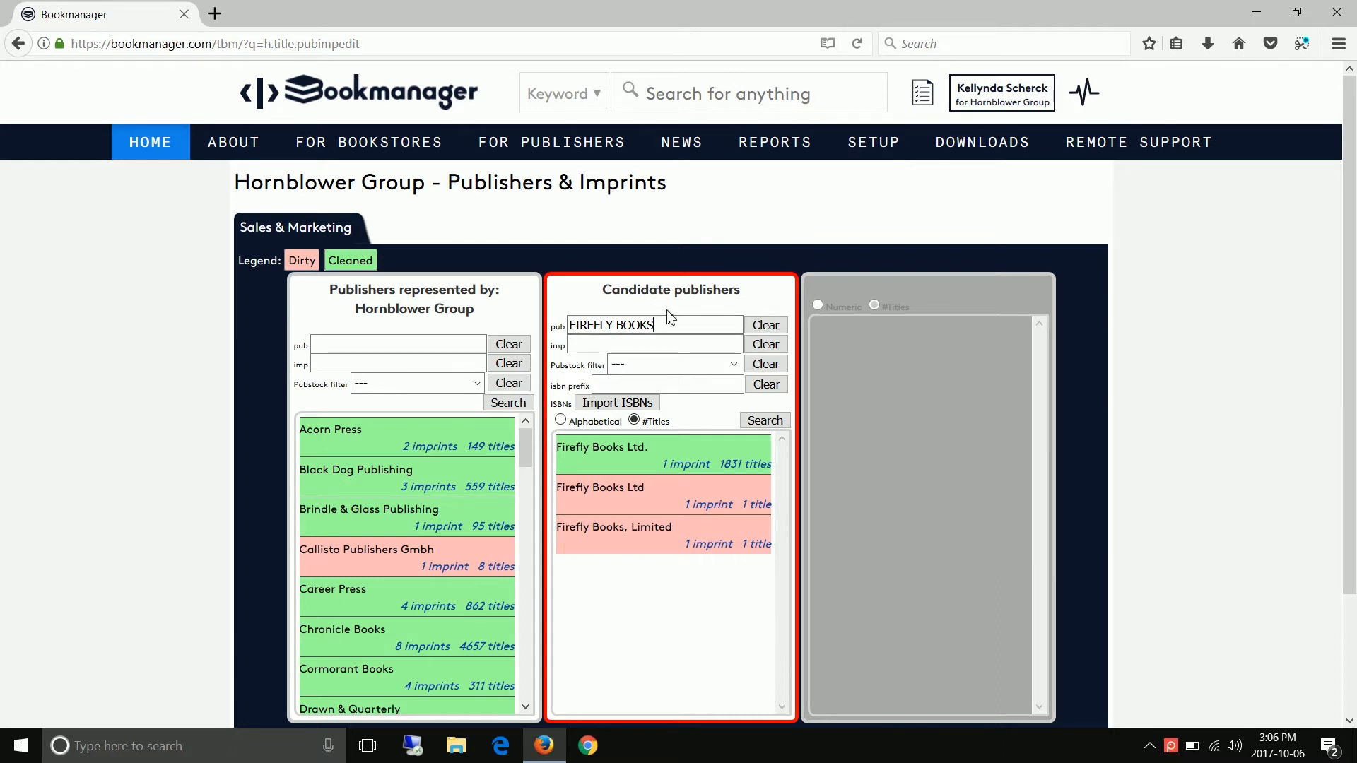
{"action": "key", "text": "BackSpace"}
{"action": "key", "text": "BackSpace"}
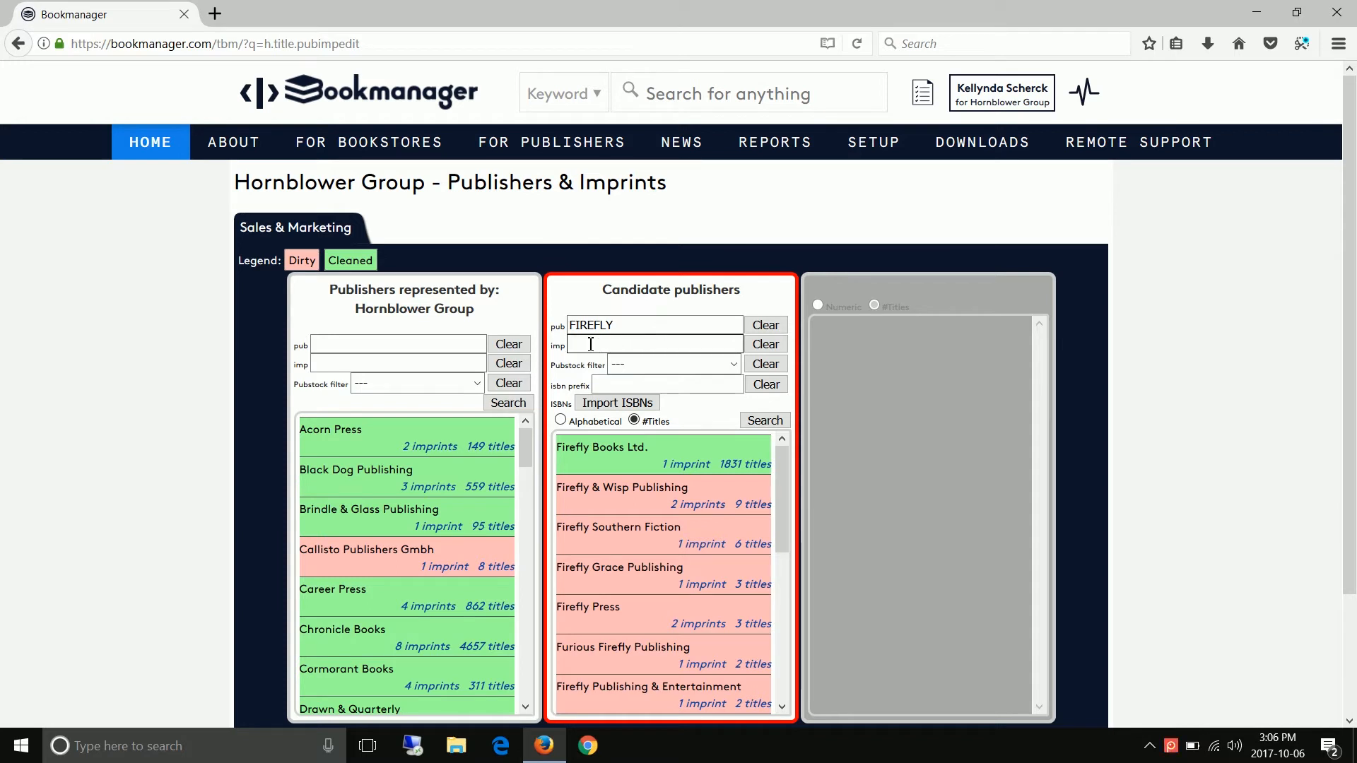
- Leave the candidates' Pubstock filter unset, choose alphabetical order and rerun the candidate publisher search
{"action": "left_click", "coordinate": [732, 365]}
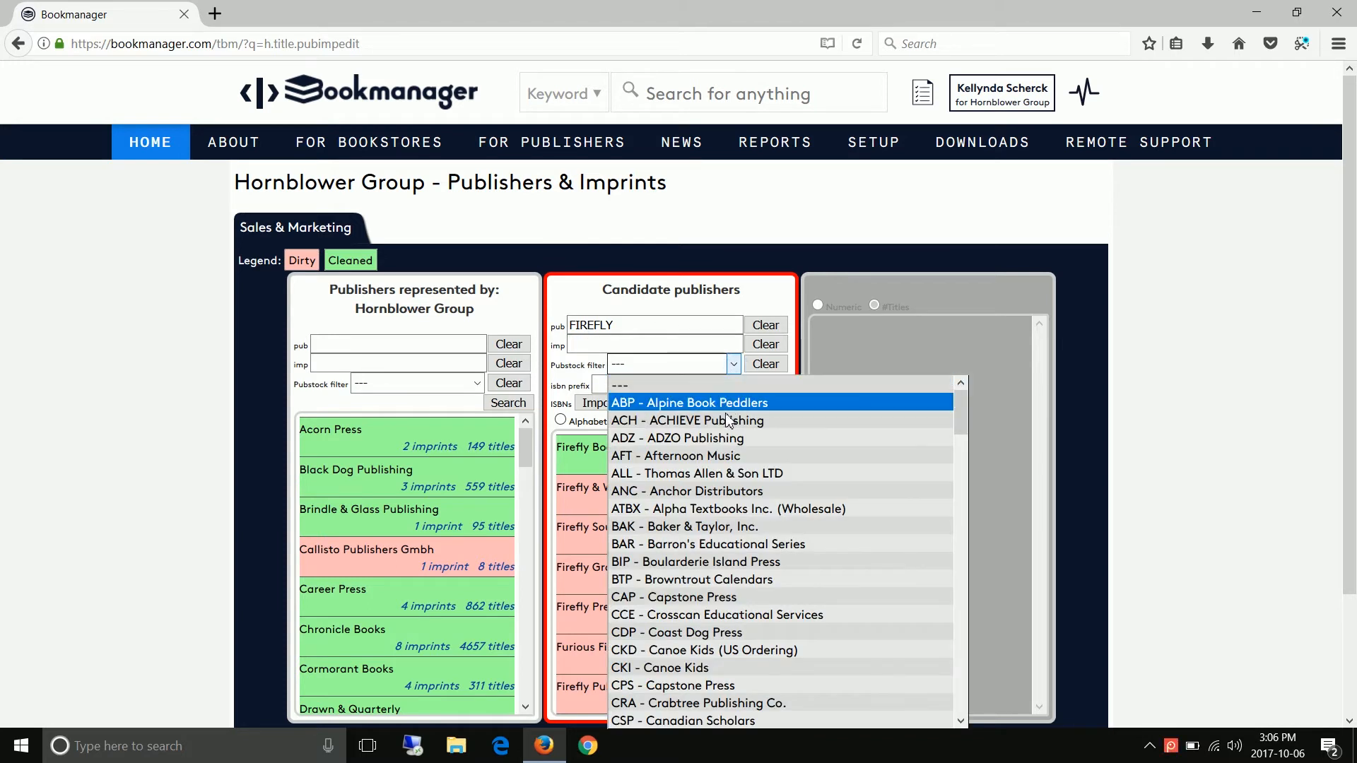
{"action": "left_click", "coordinate": [700, 386]}
{"action": "left_click", "coordinate": [561, 420]}
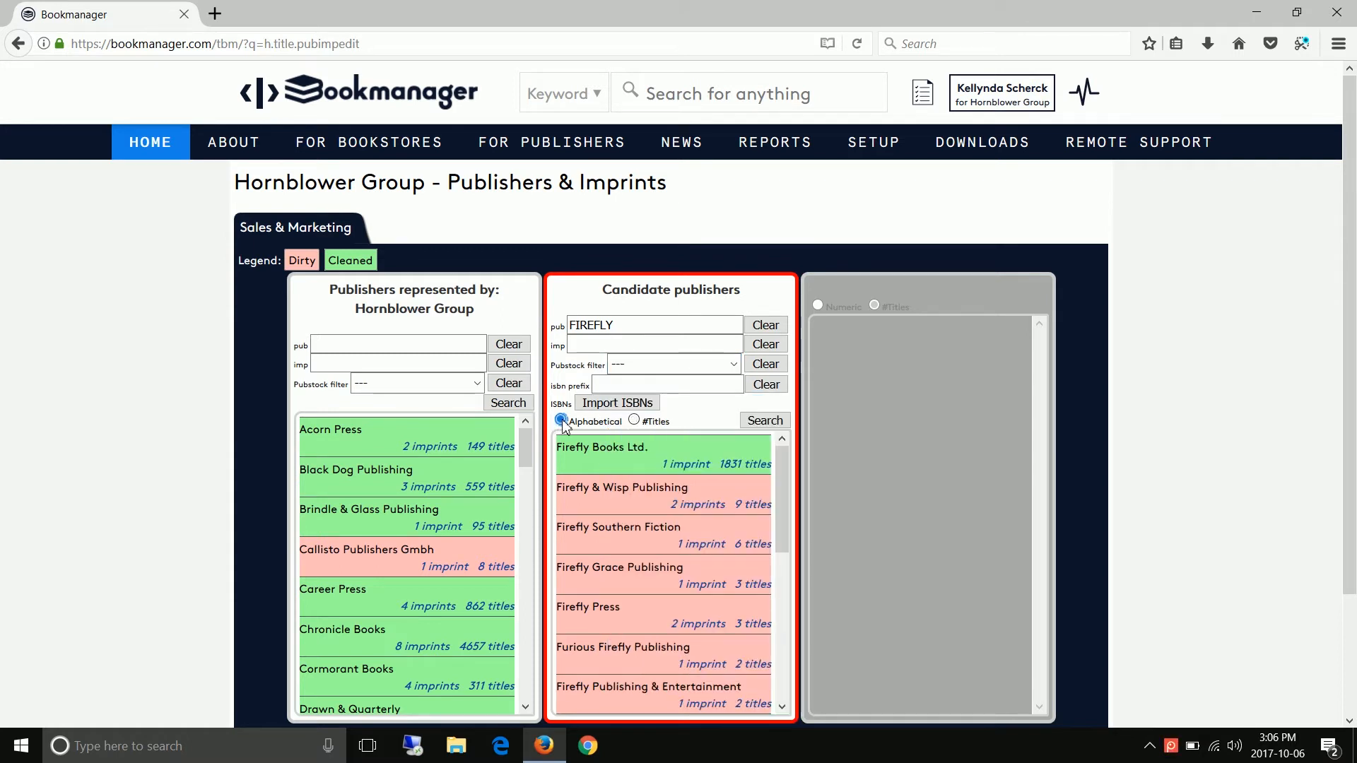
{"action": "left_click", "coordinate": [769, 424]}
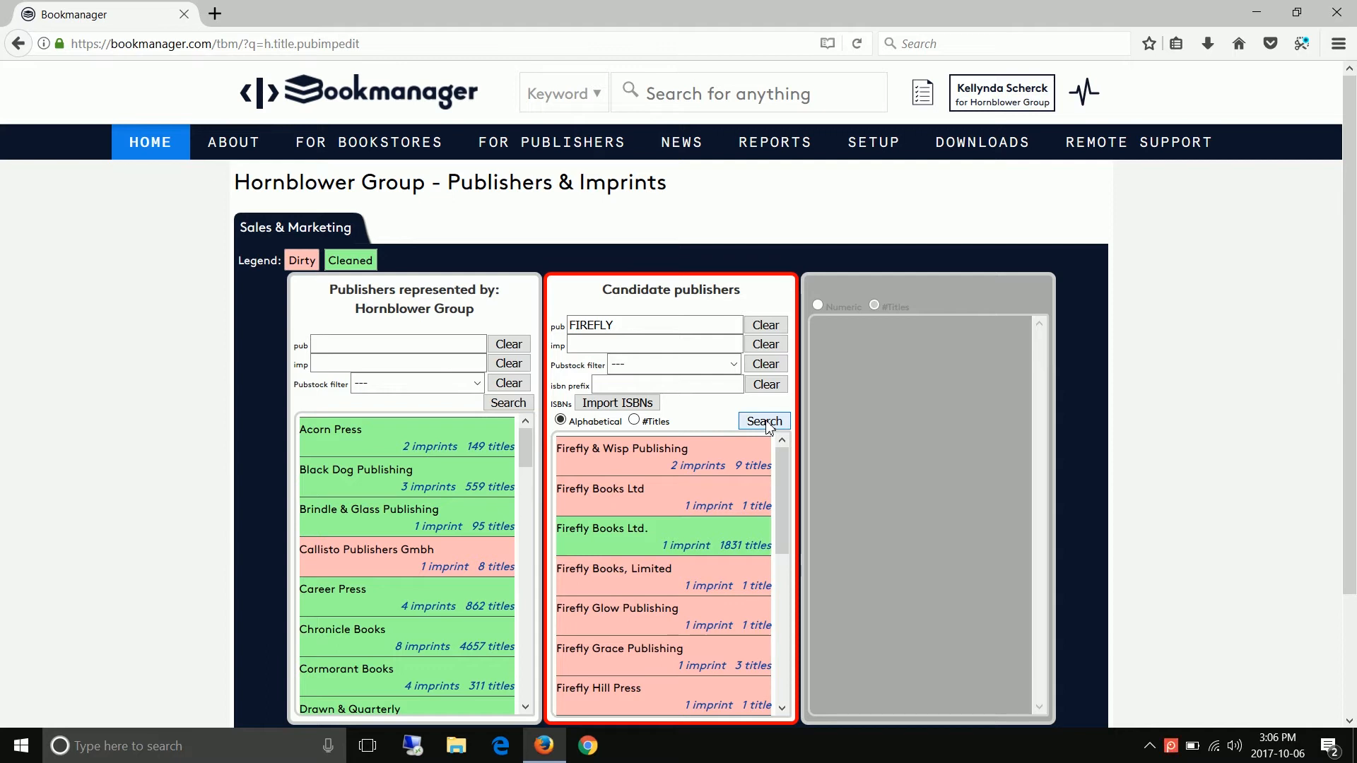
- Set the candidates' Pubstock filter to FIR - Firefly Books Ltd. and add Firefly Books Ltd. to the publishers represented by Hornblower Group
{"action": "left_click", "coordinate": [735, 366]}
{"action": "scroll", "coordinate": [741, 538], "scroll_direction": "down", "scroll_amount": 5}
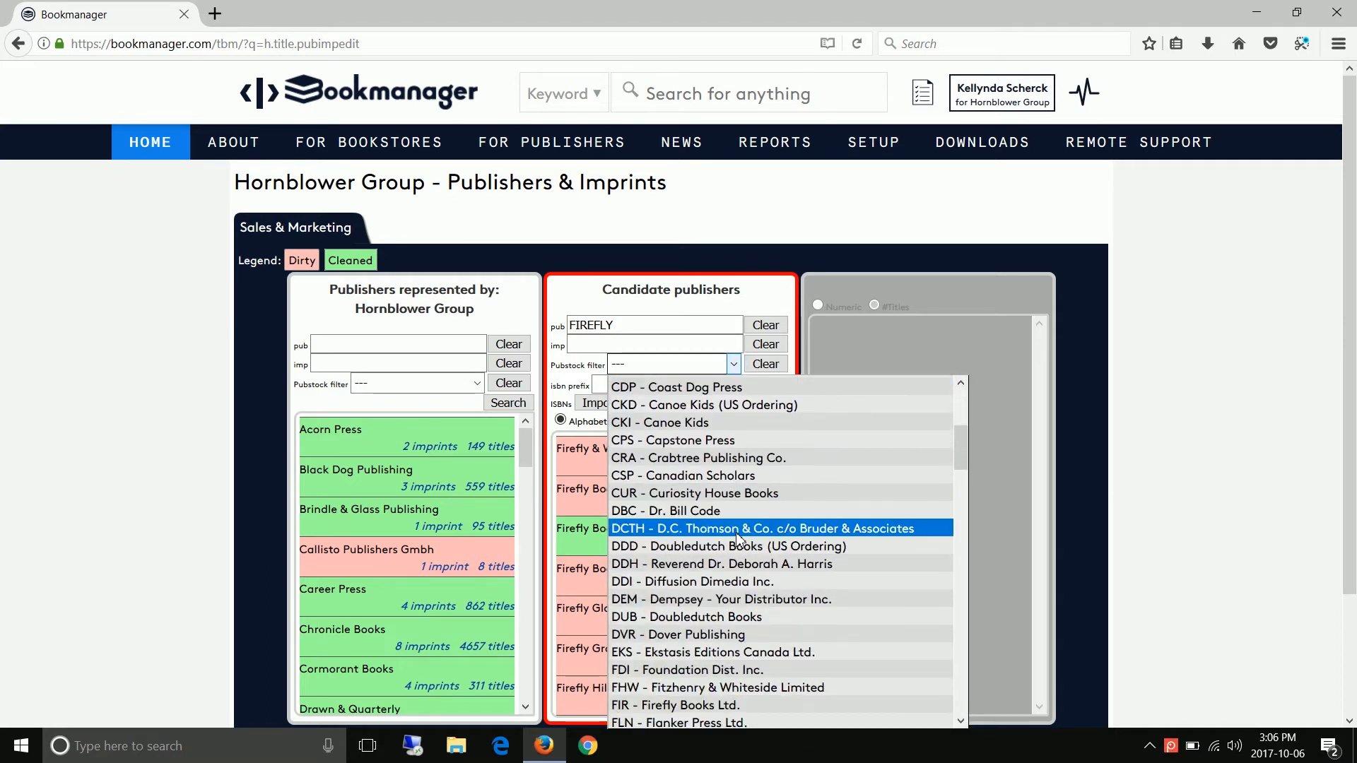
{"action": "scroll", "coordinate": [738, 541], "scroll_direction": "down", "scroll_amount": 2}
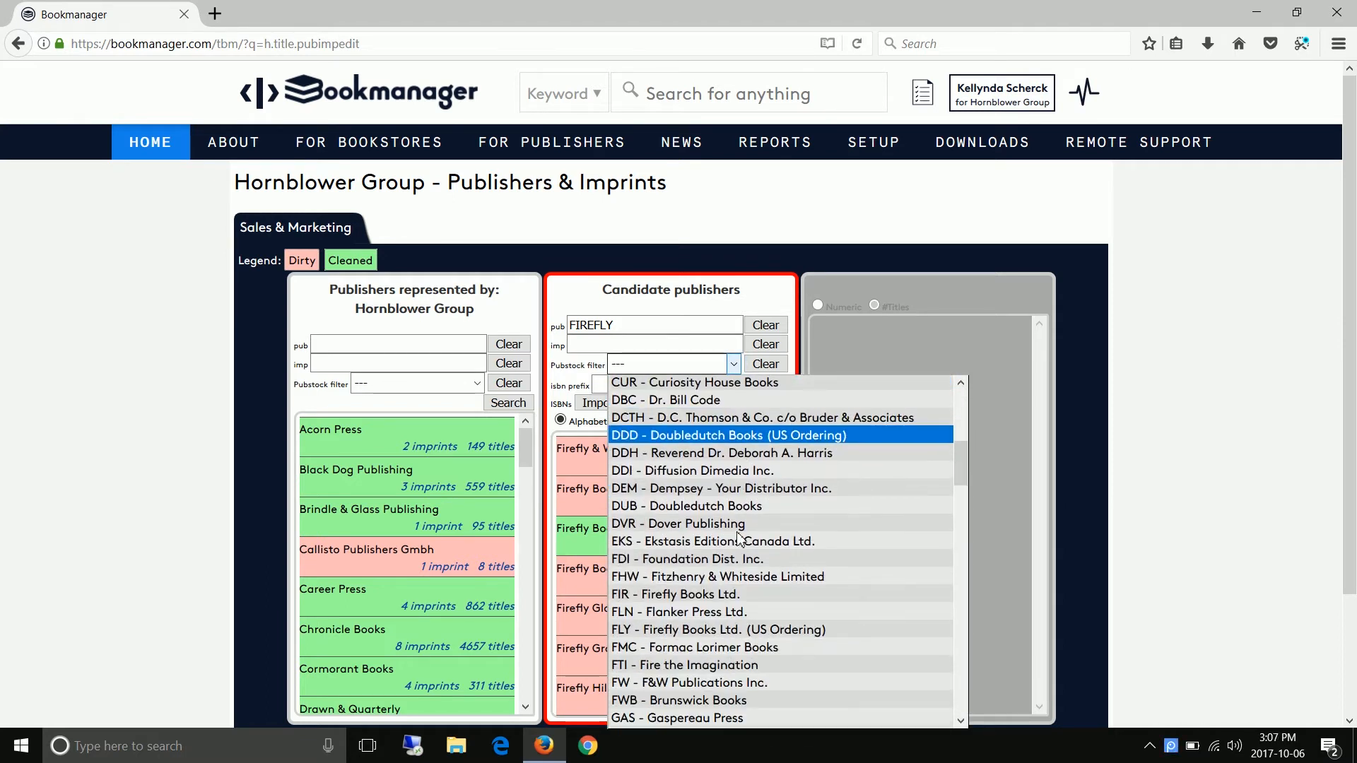
{"action": "left_click", "coordinate": [737, 598]}
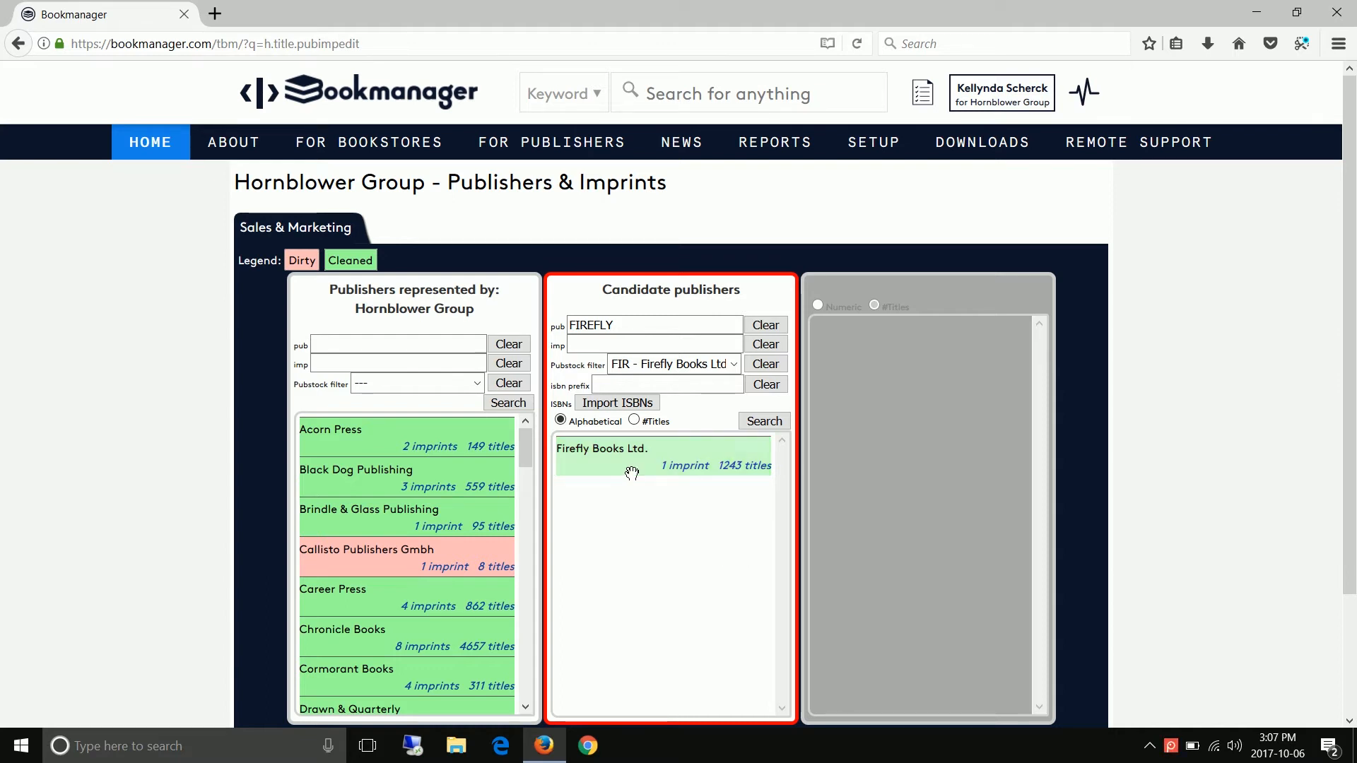
{"action": "left_click_drag", "start_coordinate": [629, 471], "coordinate": [412, 505]}
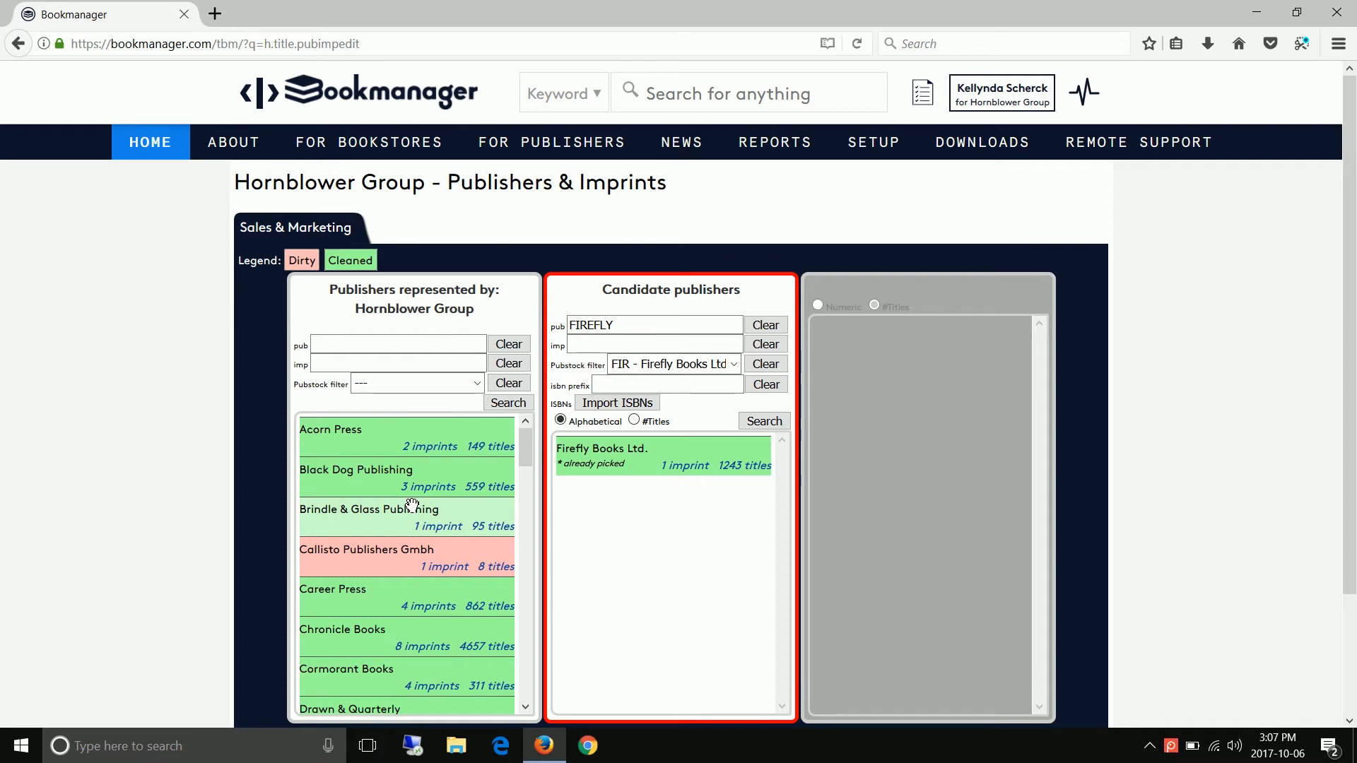
- Filter the candidates by Firefly Books Ltd.'s ISBN prefix 978-1-55209, and clear the candidates' Pubstock and publisher name filters
{"action": "left_click", "coordinate": [608, 474]}
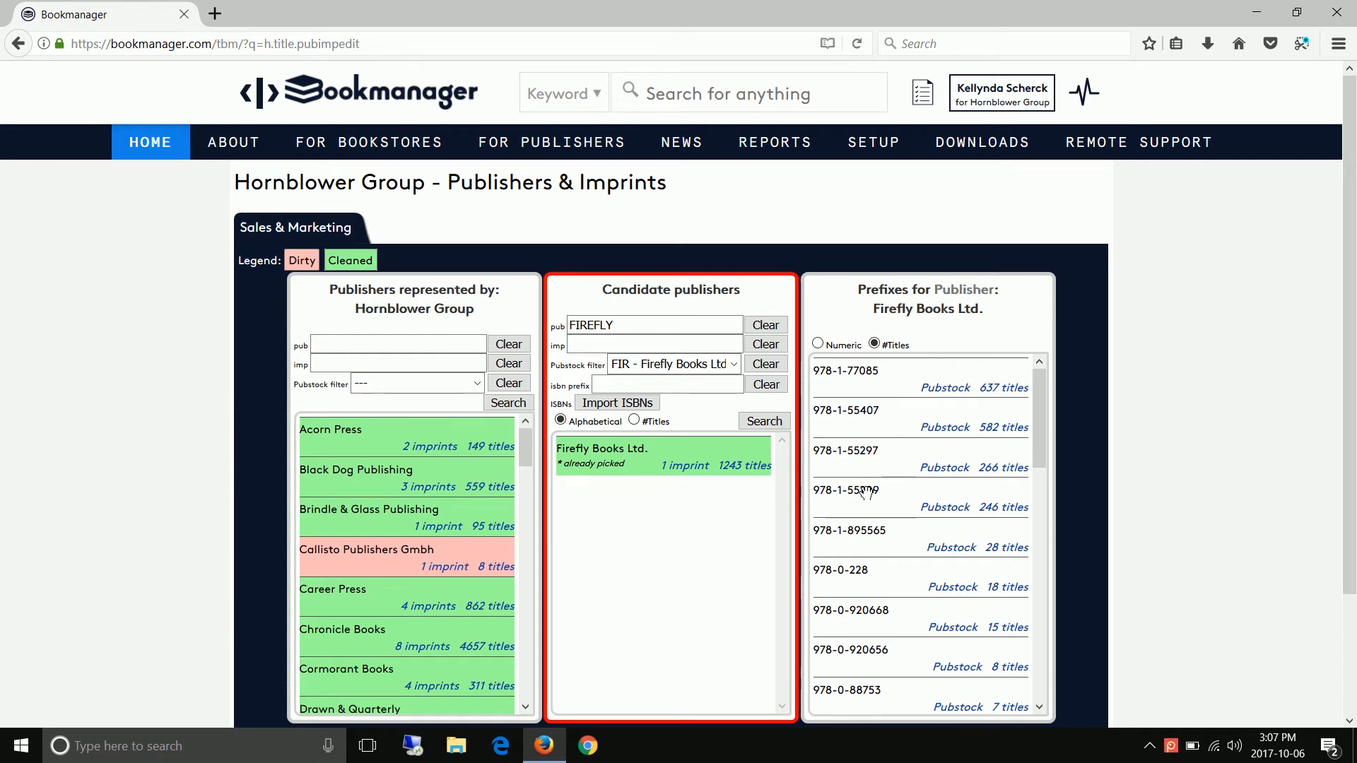
{"action": "left_click_drag", "start_coordinate": [863, 494], "coordinate": [708, 389]}
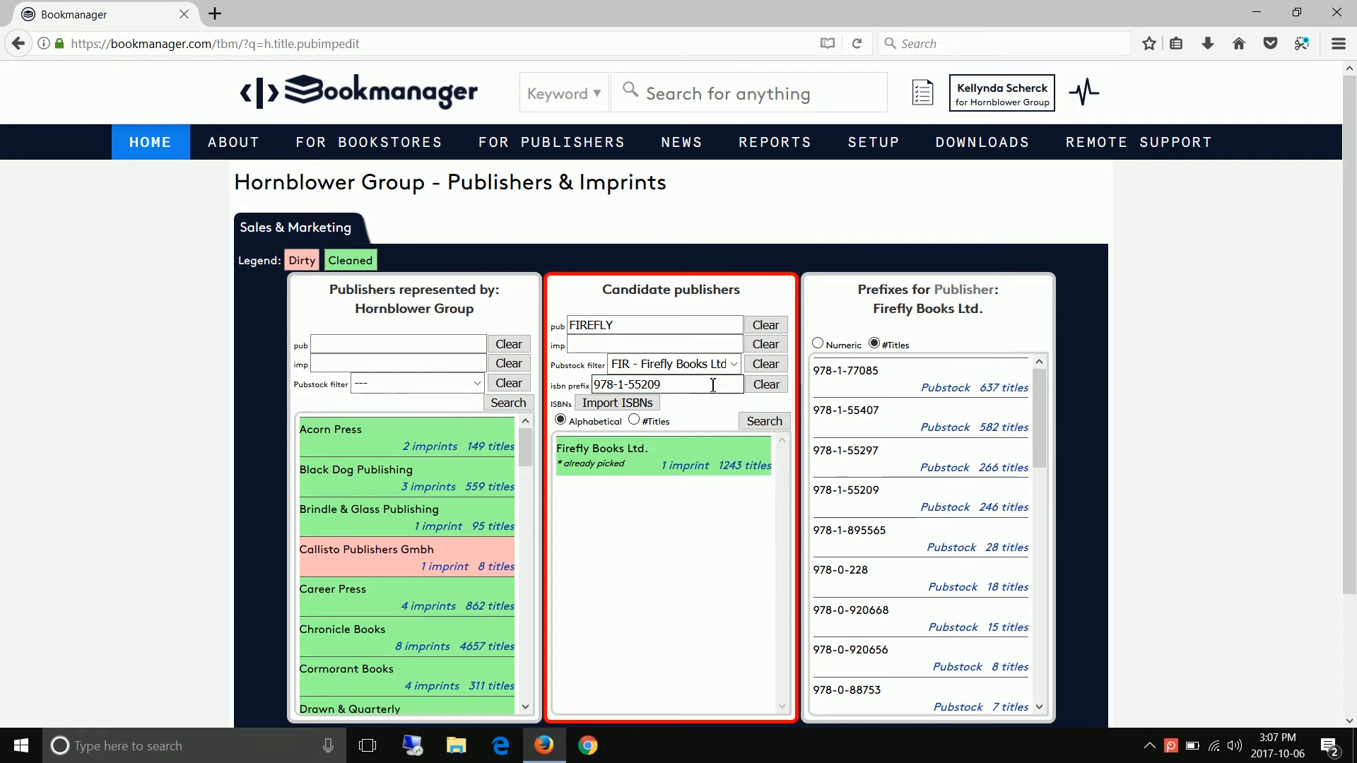
{"action": "left_click", "coordinate": [764, 365]}
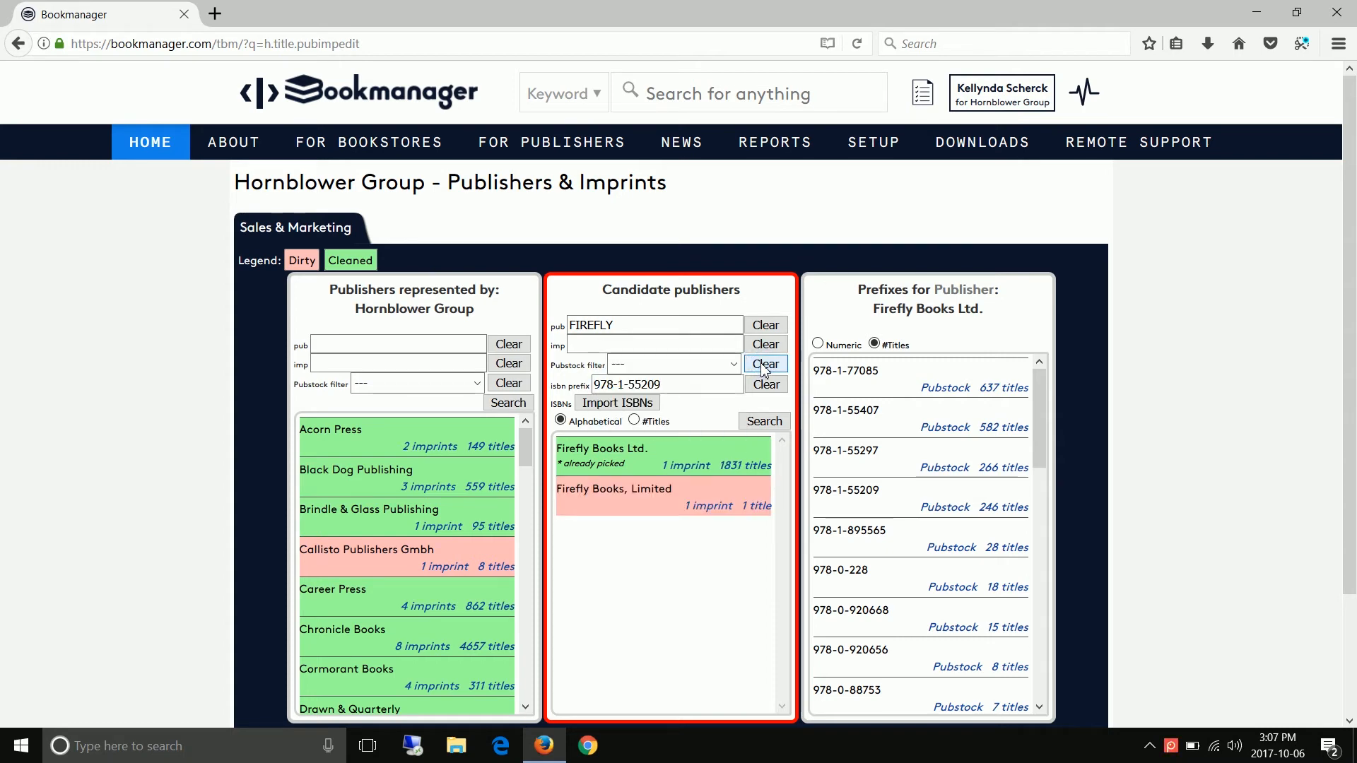
{"action": "left_click", "coordinate": [775, 326]}
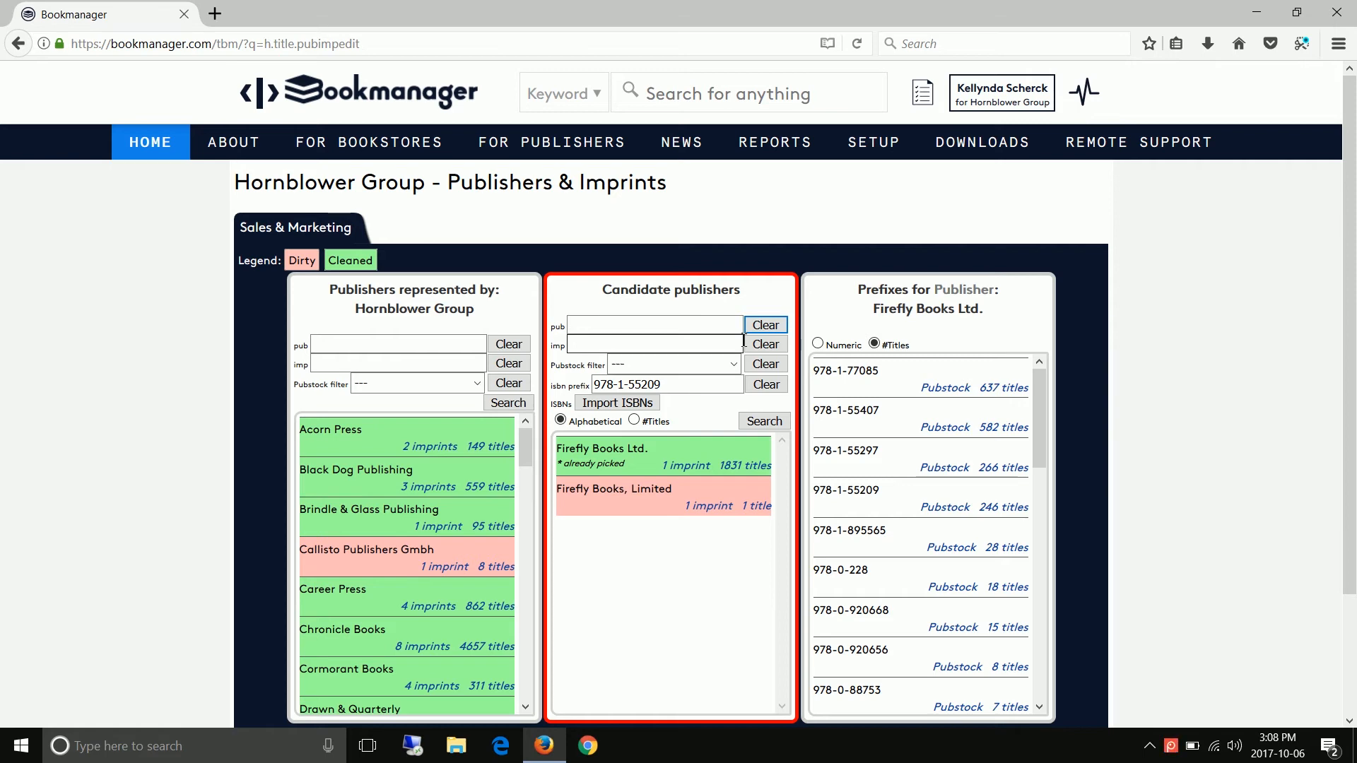
- Expand the imprint of candidate Firefly Books, Limited and add that publisher to the Hornblower Group represented list
{"action": "left_click", "coordinate": [707, 520]}
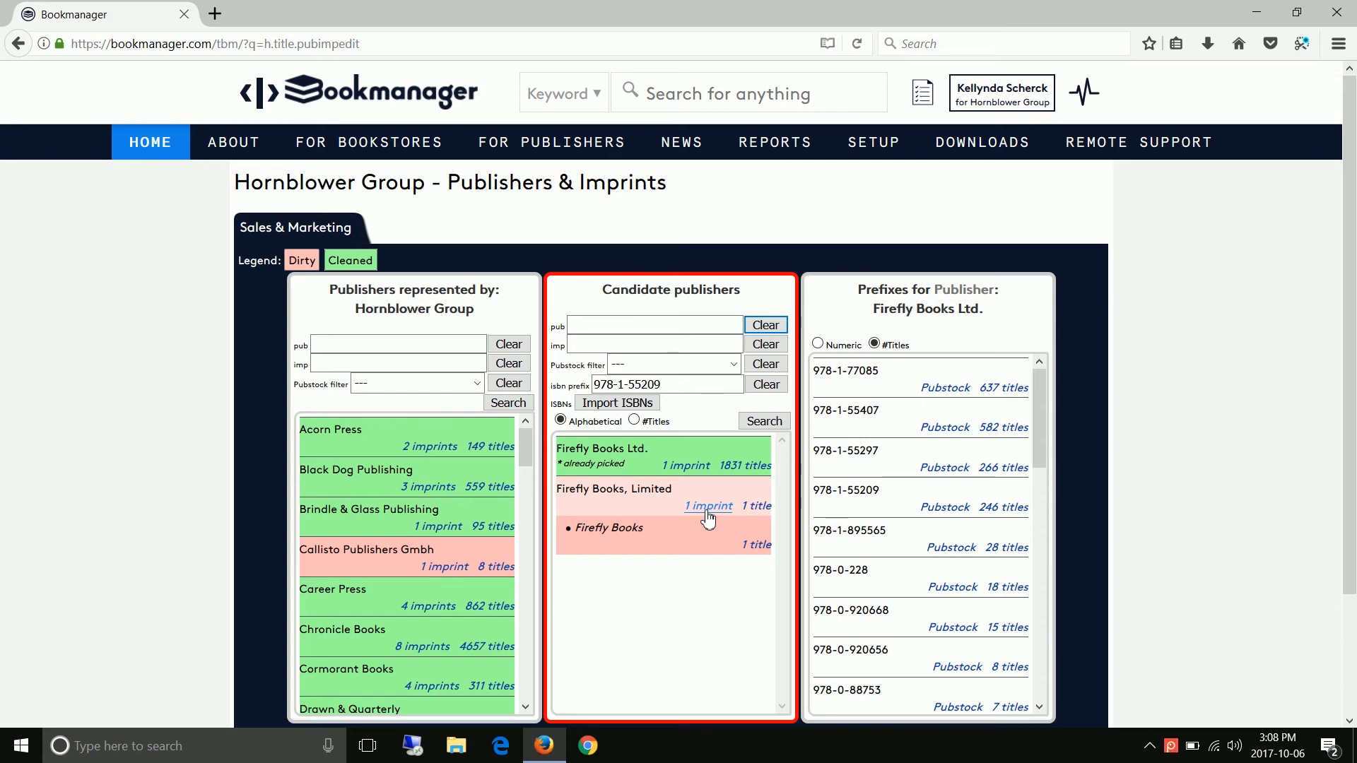
{"action": "left_click_drag", "start_coordinate": [617, 514], "coordinate": [394, 514]}
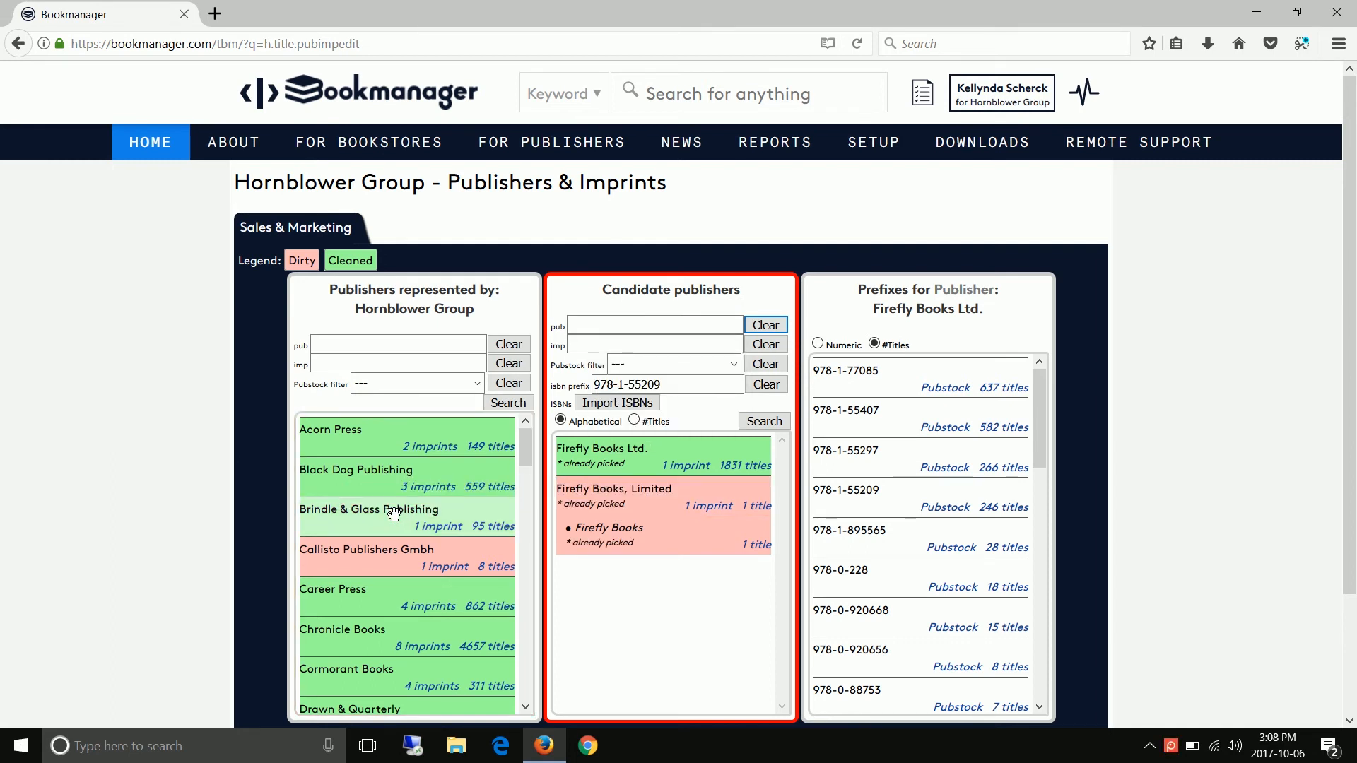
{"action": "scroll", "coordinate": [394, 514], "scroll_direction": "down", "scroll_amount": 3}
{"action": "scroll", "coordinate": [390, 517], "scroll_direction": "down", "scroll_amount": 2}
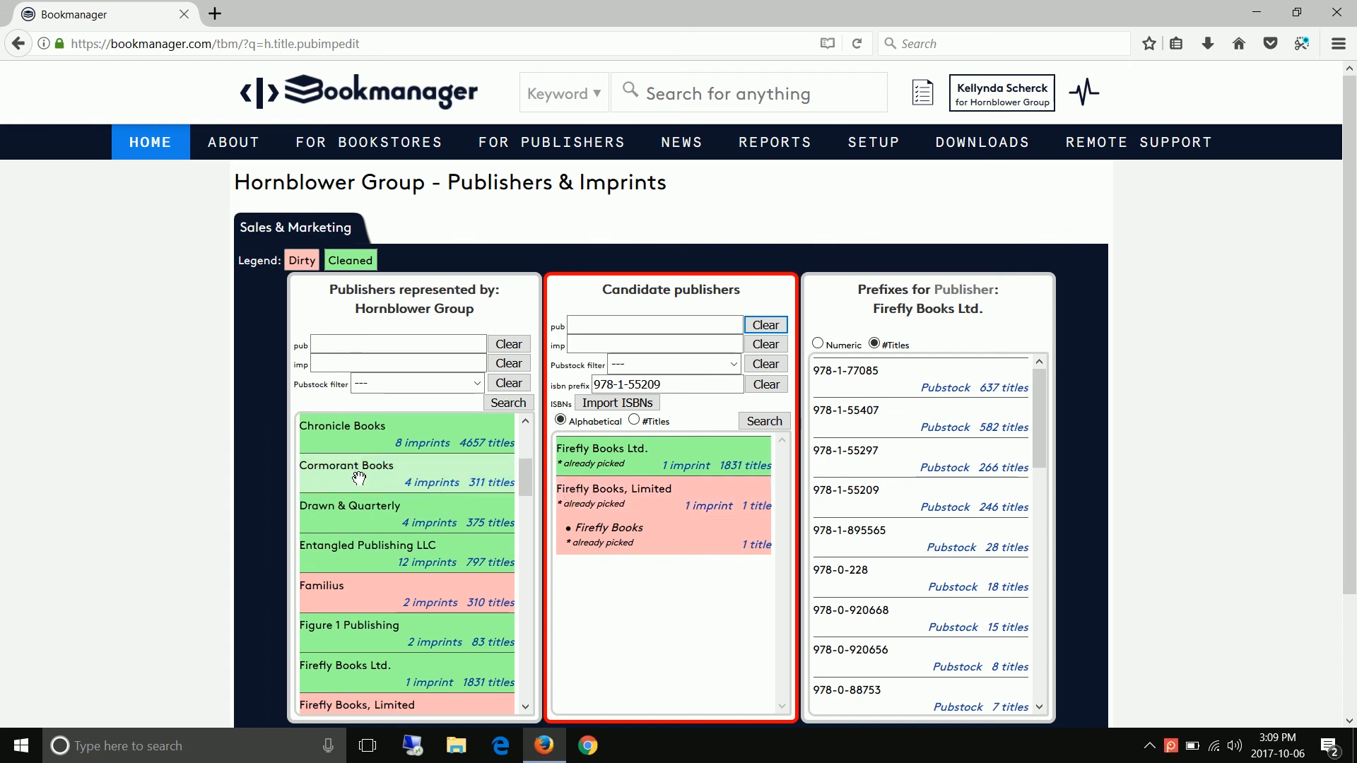
{"action": "scroll", "coordinate": [367, 492], "scroll_direction": "up", "scroll_amount": 3}
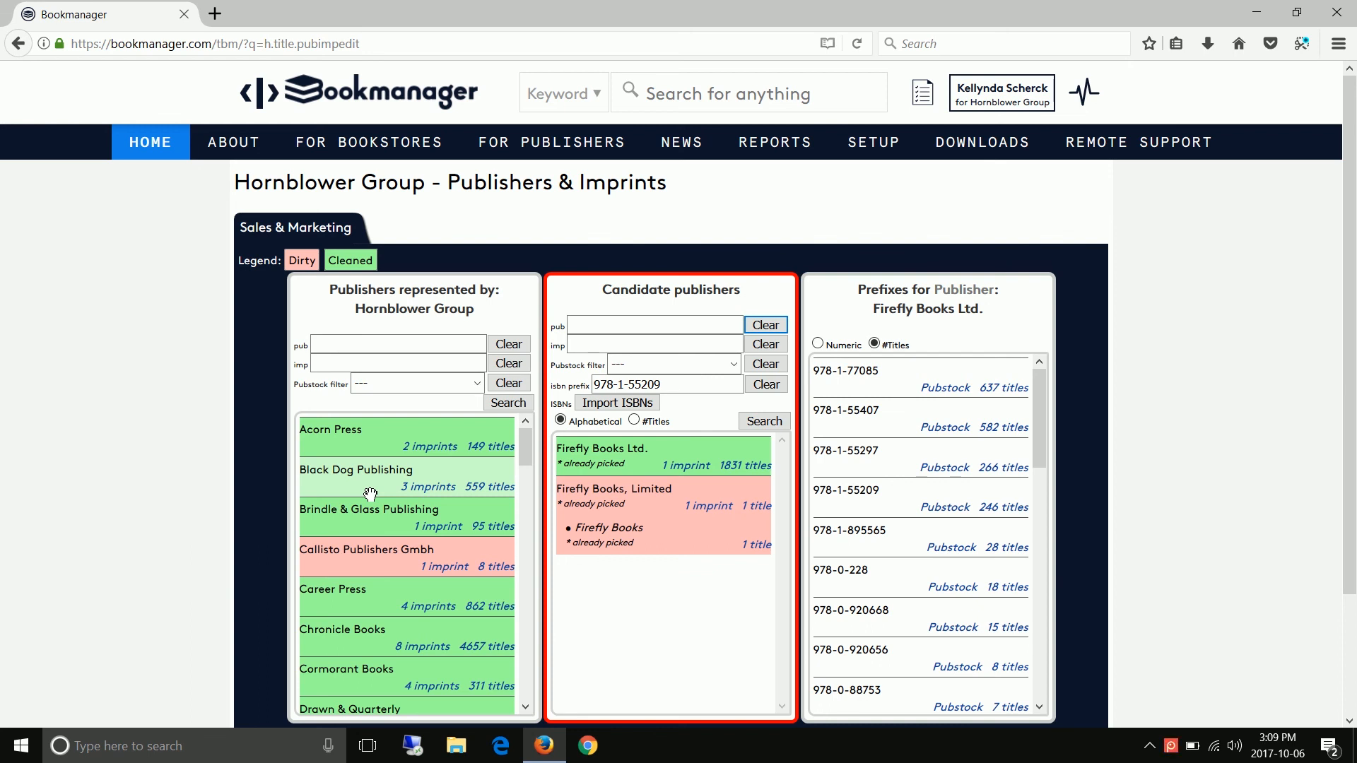
- Search the site by keyword for "THE GOAL IS O ACCURATELY MAINTAIN THIS LIST!" again and highlight the phrase in the results heading
{"action": "left_click", "coordinate": [666, 93]}
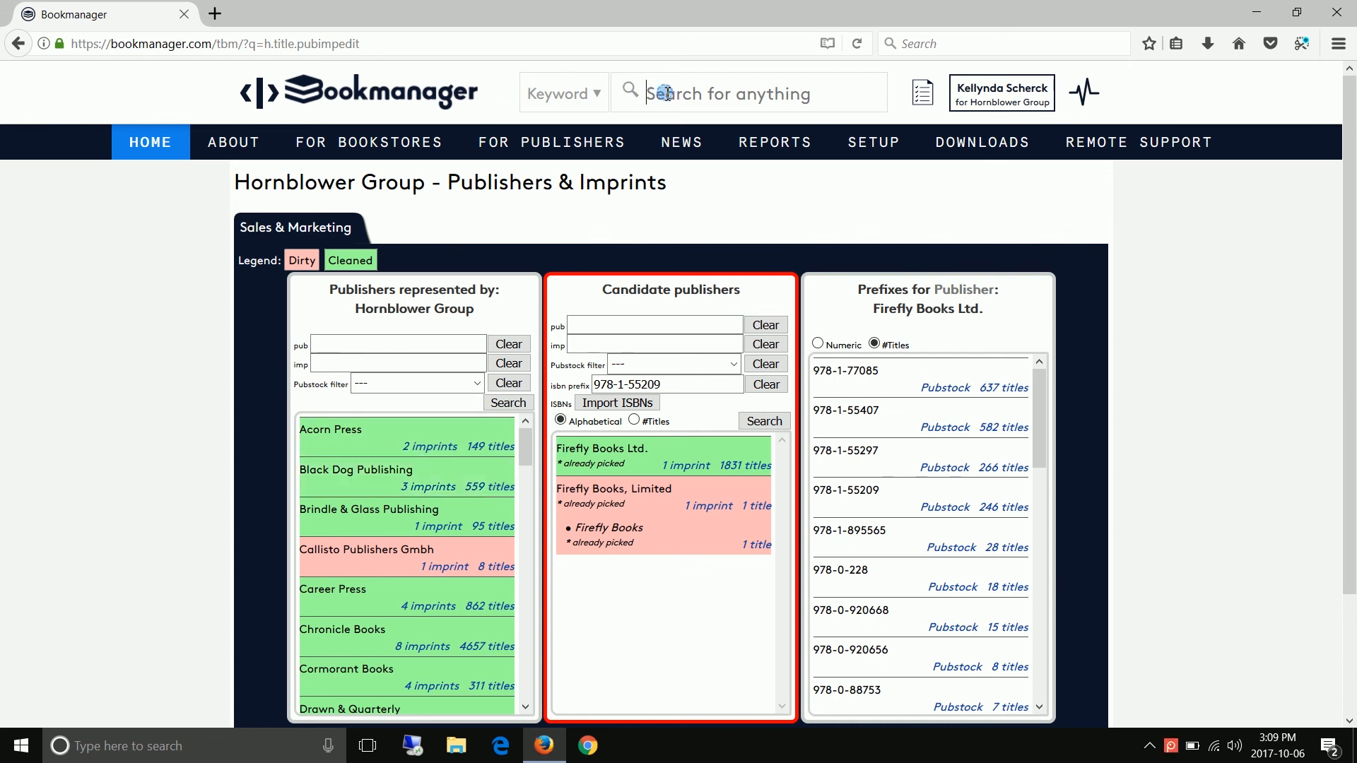
{"action": "key", "text": "ctrl+v"}
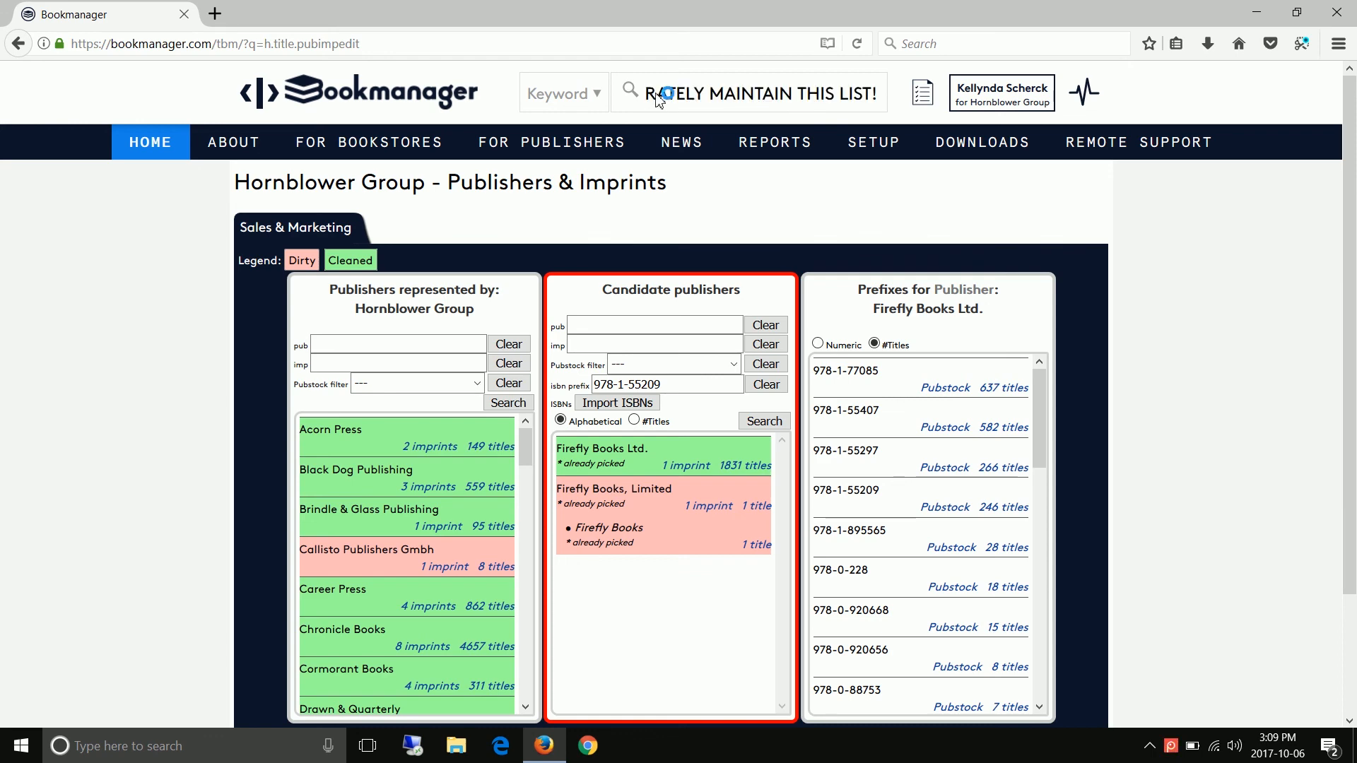
{"action": "key", "text": "Return"}
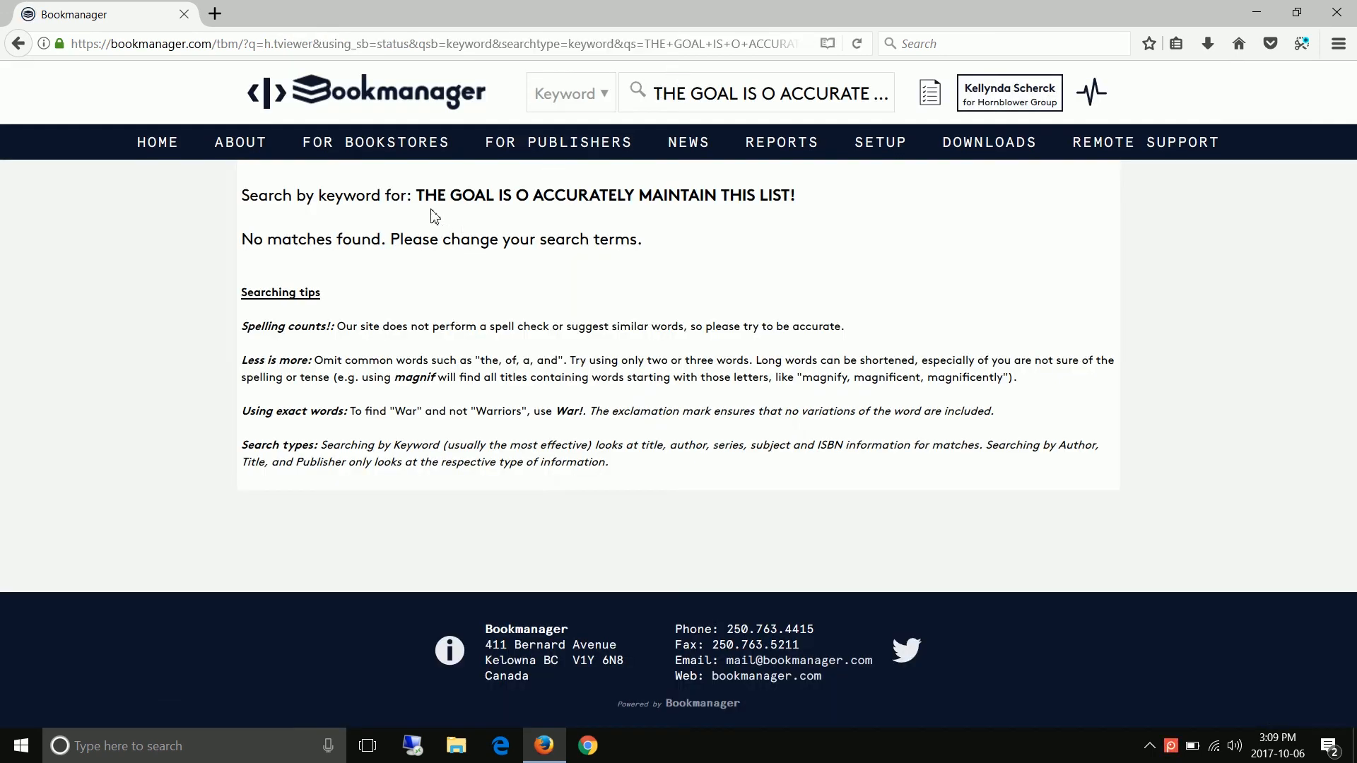
{"action": "left_click_drag", "start_coordinate": [414, 197], "coordinate": [799, 198]}
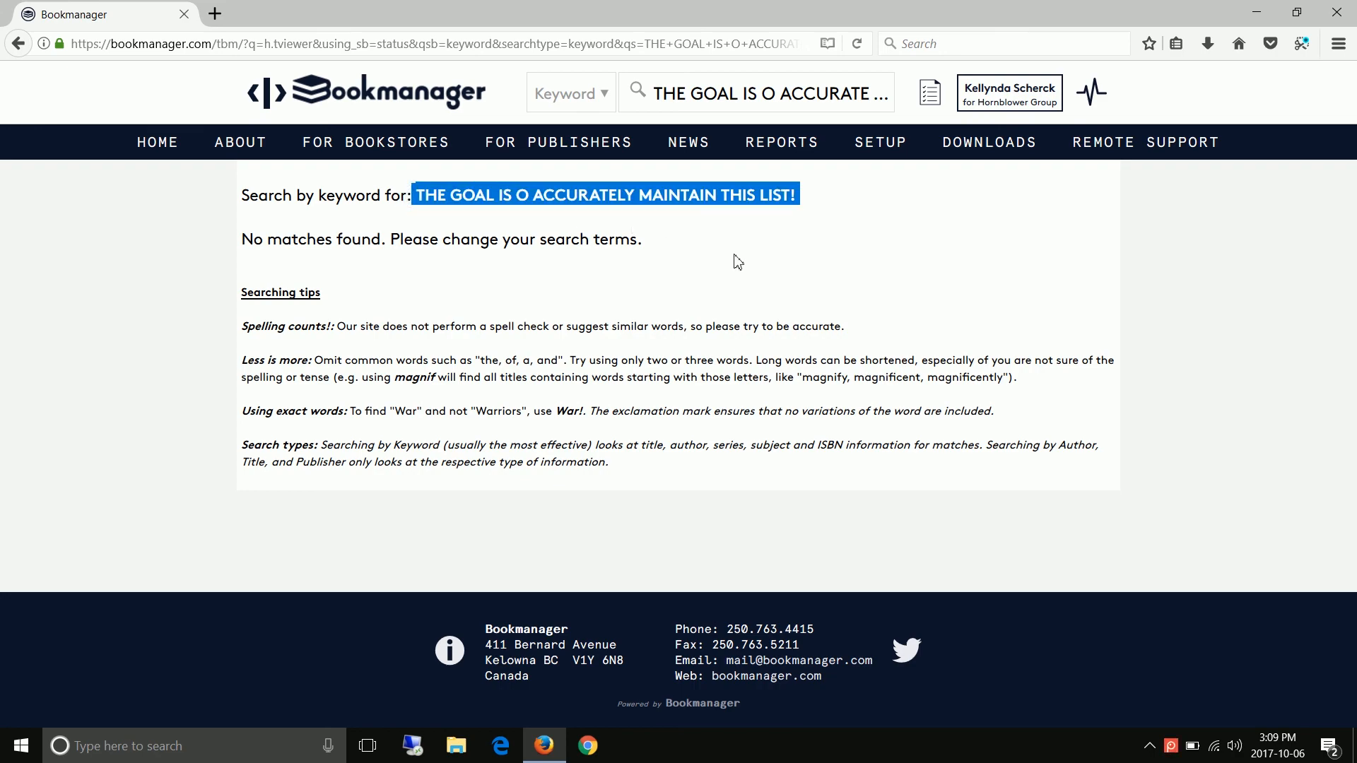